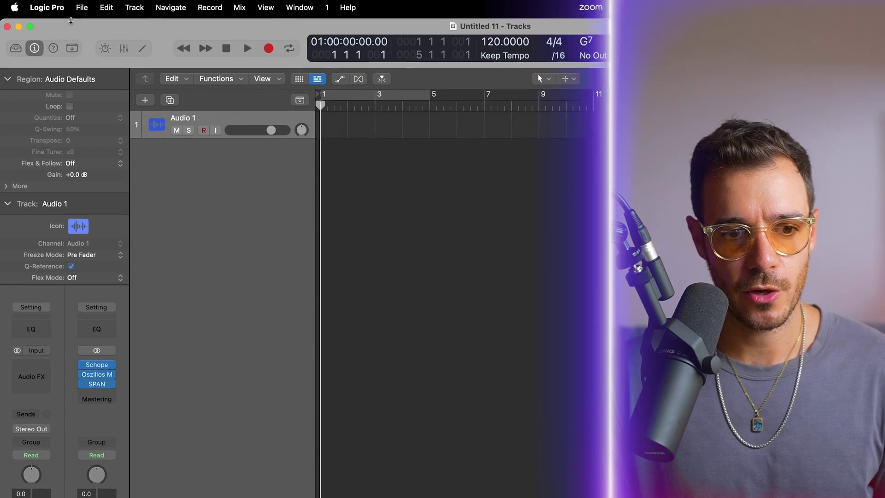
Step: Open the View settings
click(49, 8)
mouse_move(97, 74)
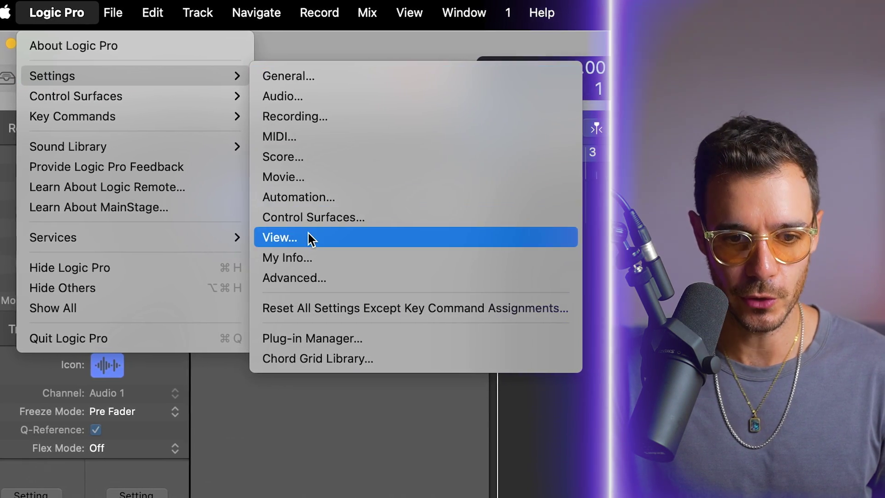
click(306, 235)
click(306, 162)
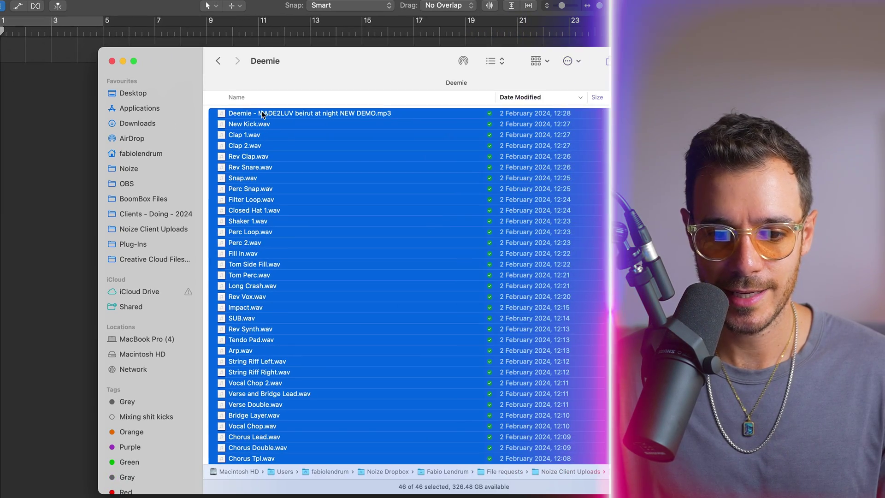
Step: Import all the selected stem files and the demo MP3 from the Finder folder into the project, creating new tracks
drag(262, 114, 1, 66)
drag(238, 103, 240, 105)
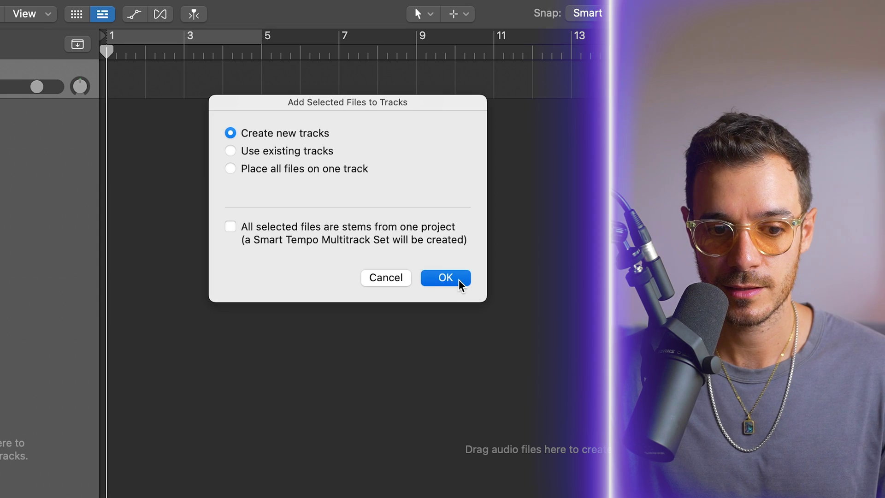
click(445, 278)
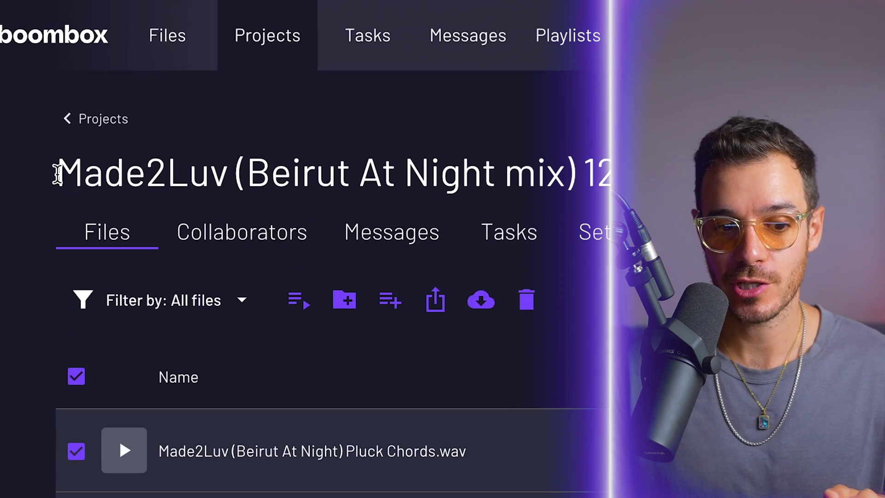
Step: In Boombox, highlight the full title of the project Made2Luv (Beirut At Night mix) to read it
drag(56, 174, 520, 161)
drag(361, 162, 726, 170)
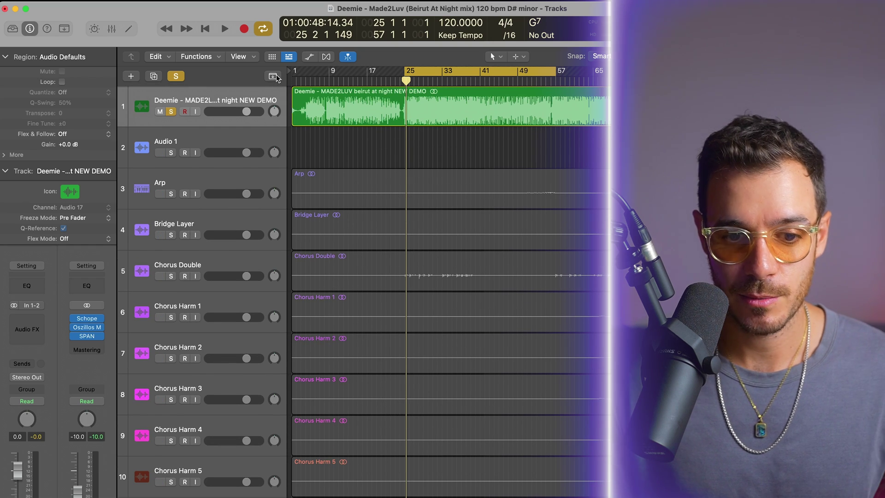
Step: Show the global tracks and hide Tempo, Signature and Marker, leaving only the Arrangement track
click(274, 77)
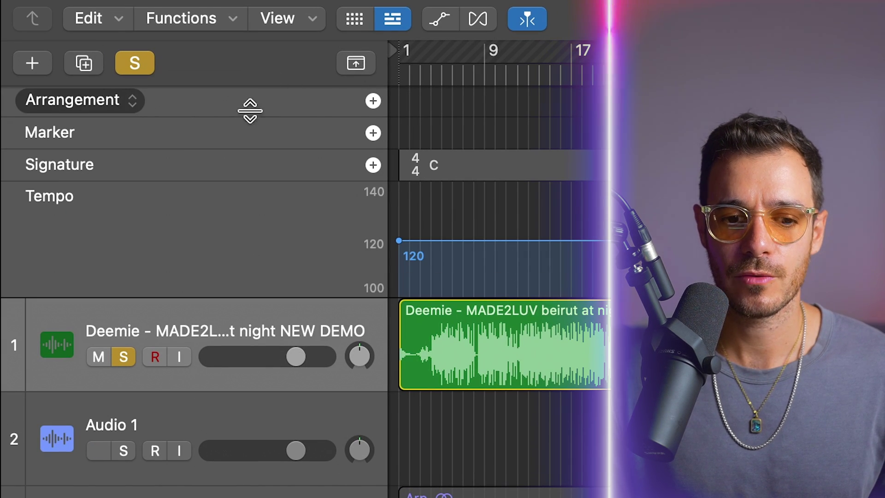
right_click(265, 220)
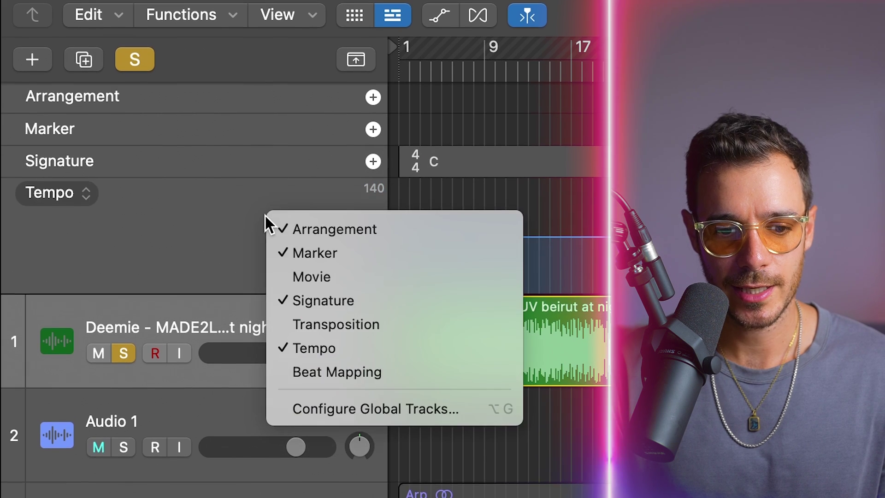
click(311, 327)
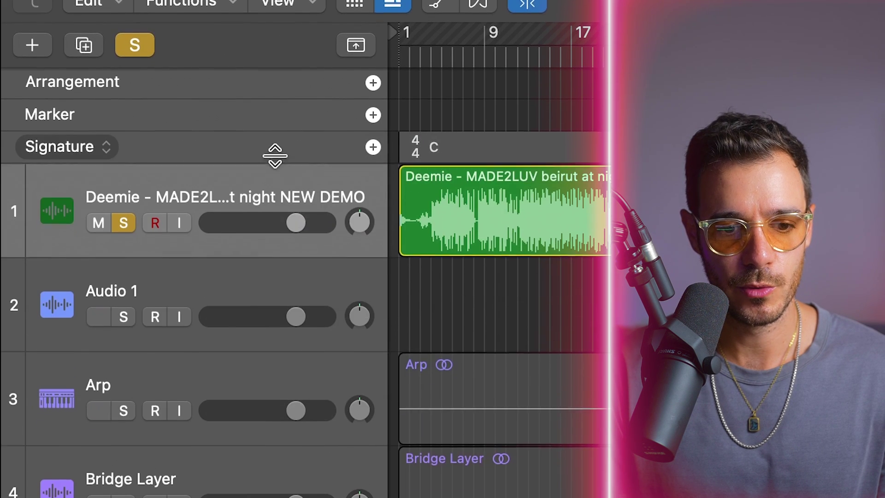
right_click(276, 152)
click(304, 220)
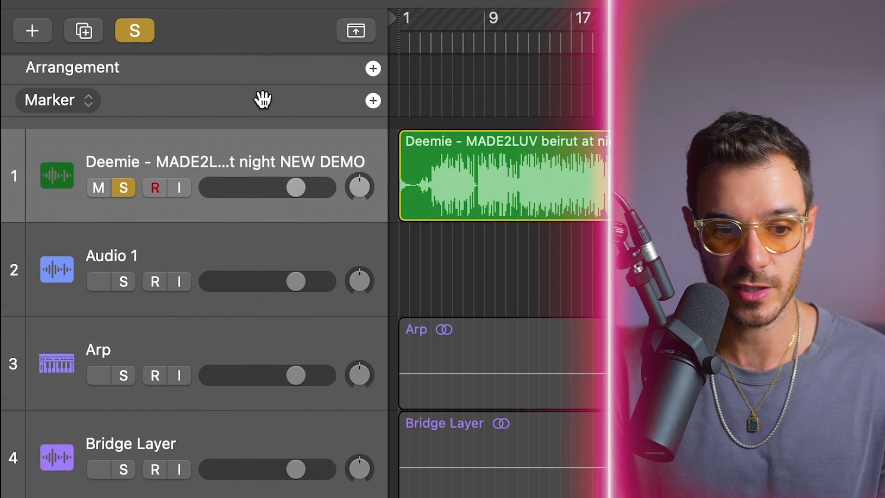
right_click(262, 96)
click(299, 129)
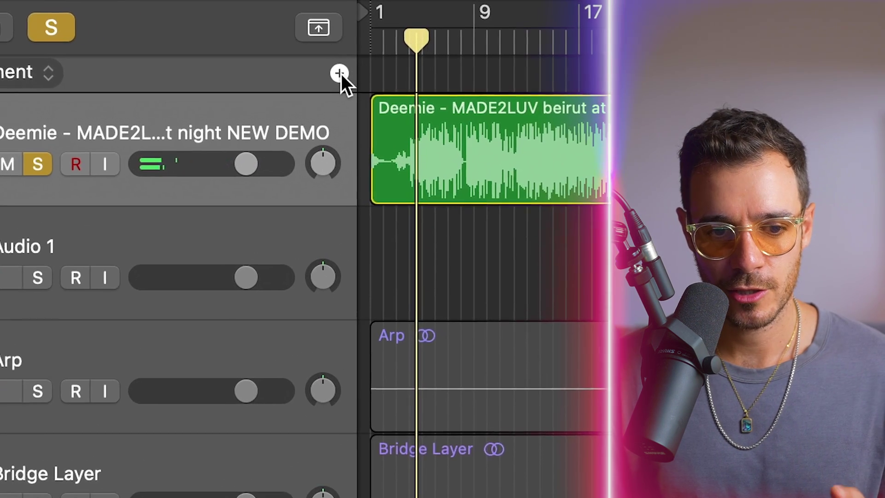
Step: Add an Intro section to the Arrangement track and shorten it to end at bar 5
click(362, 65)
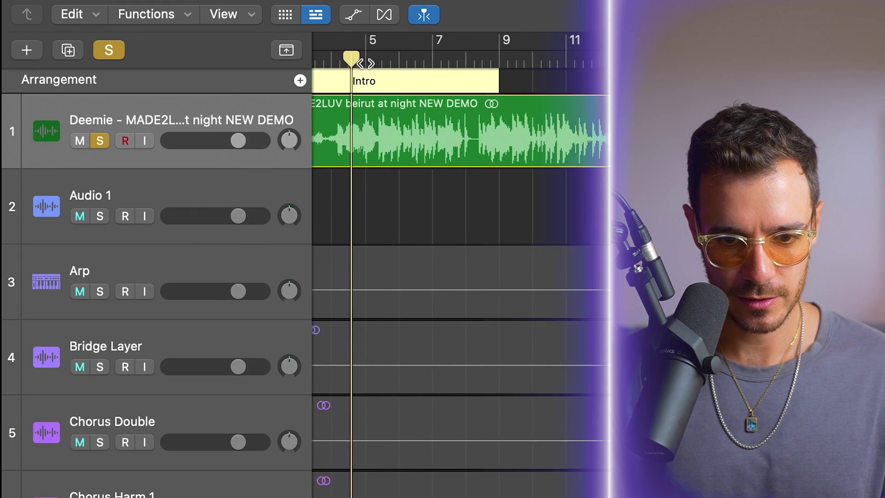
scroll(365, 63, left, 3)
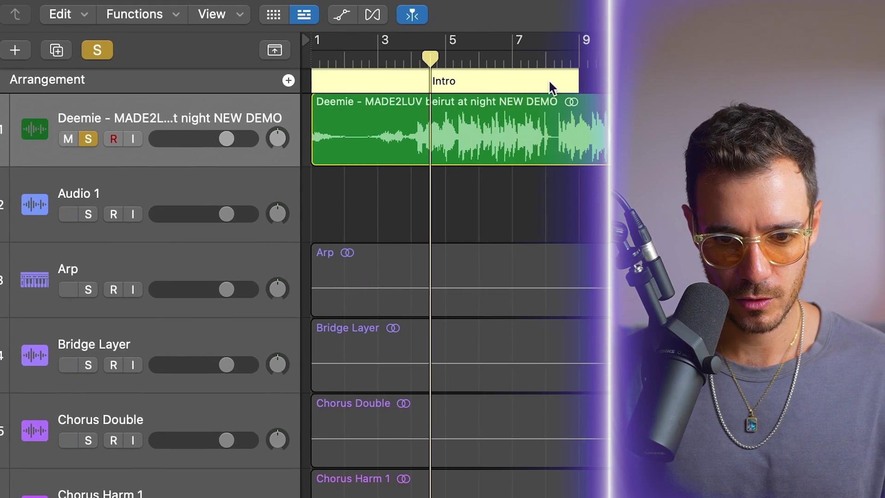
drag(596, 82, 381, 79)
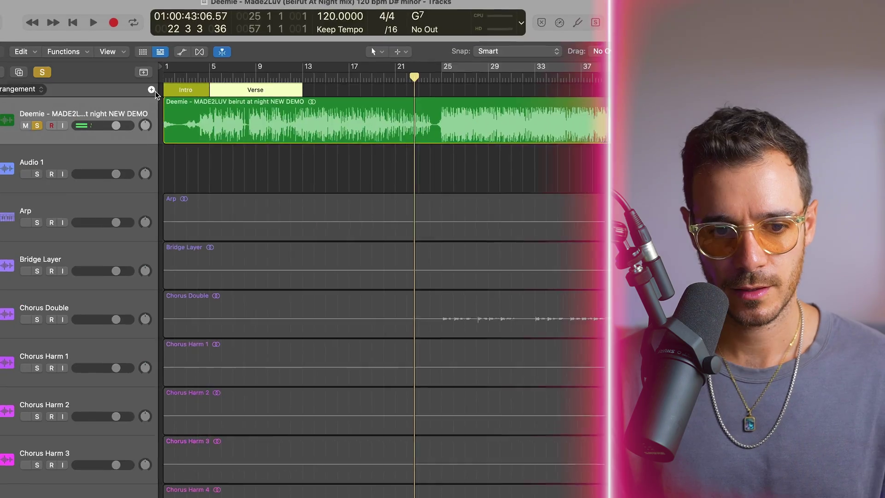
Step: Add an arrangement section after the Verse at bar 13 and change it to PreChorus
click(71, 44)
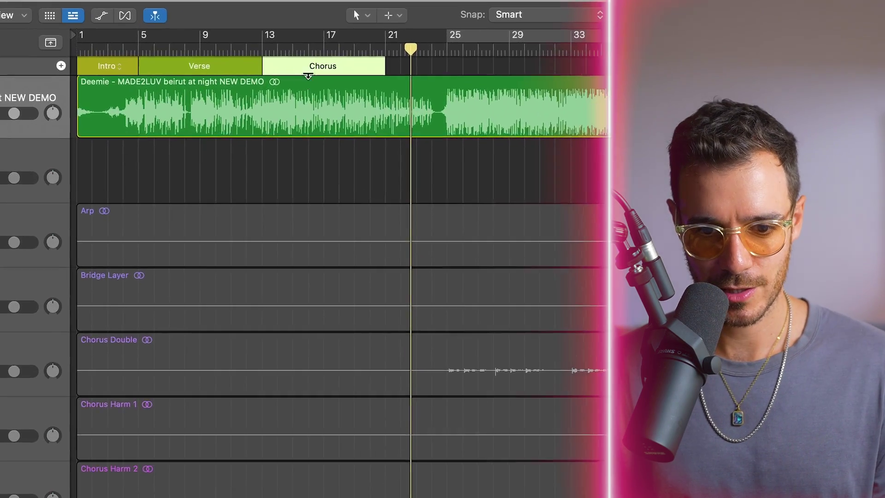
click(308, 69)
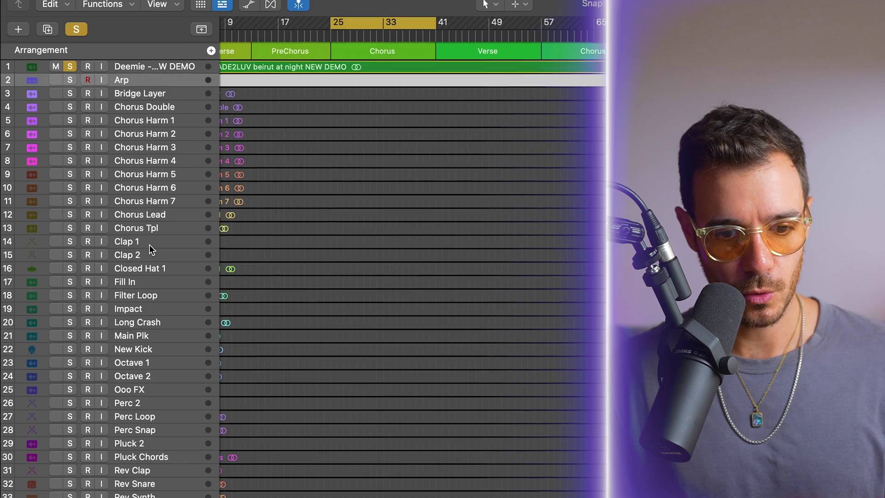
Step: Select all the drum and percussion tracks, including claps, hat, kick, percs, shaker, snap and toms, and move them directly below the demo track
shift+click(145, 249)
super+click(138, 288)
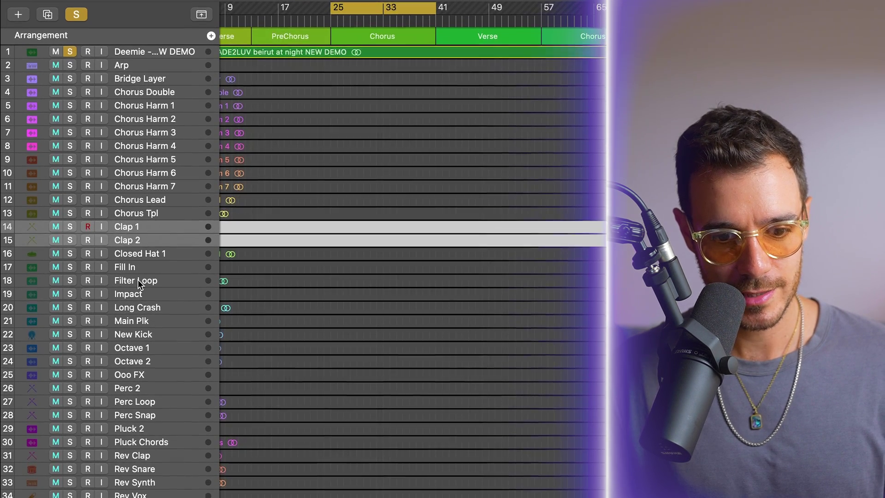
super+click(137, 298)
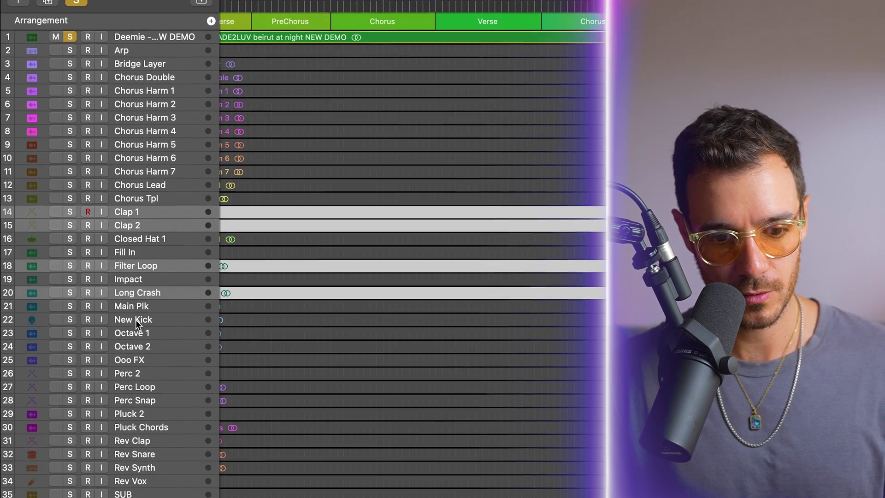
super+click(136, 327)
super+click(134, 365)
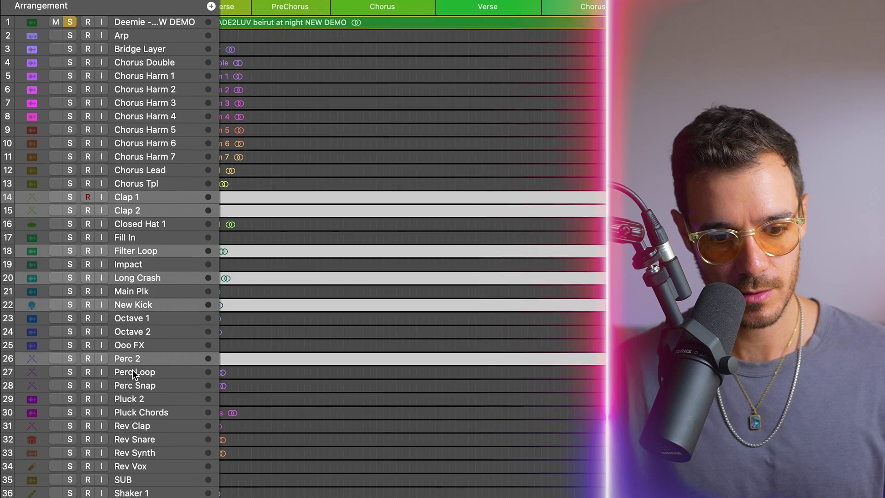
super+click(133, 380)
super+click(134, 393)
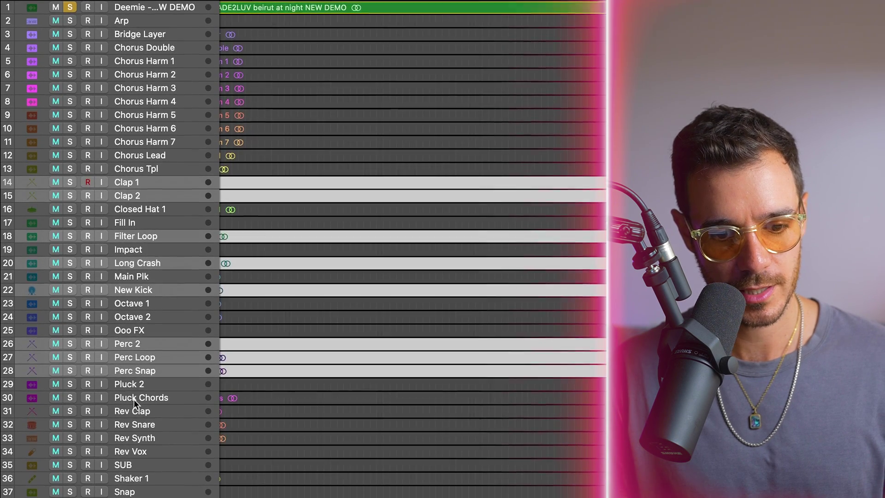
super+click(134, 417)
super+click(135, 403)
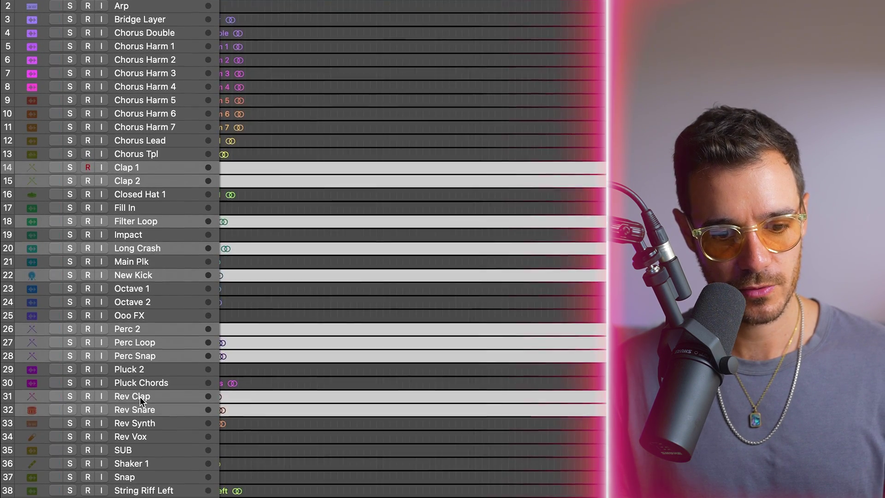
super+click(133, 456)
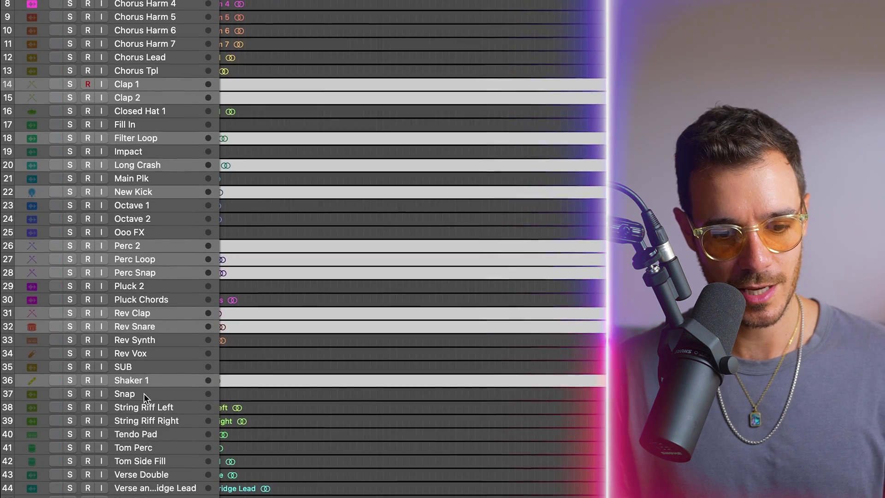
super+click(144, 394)
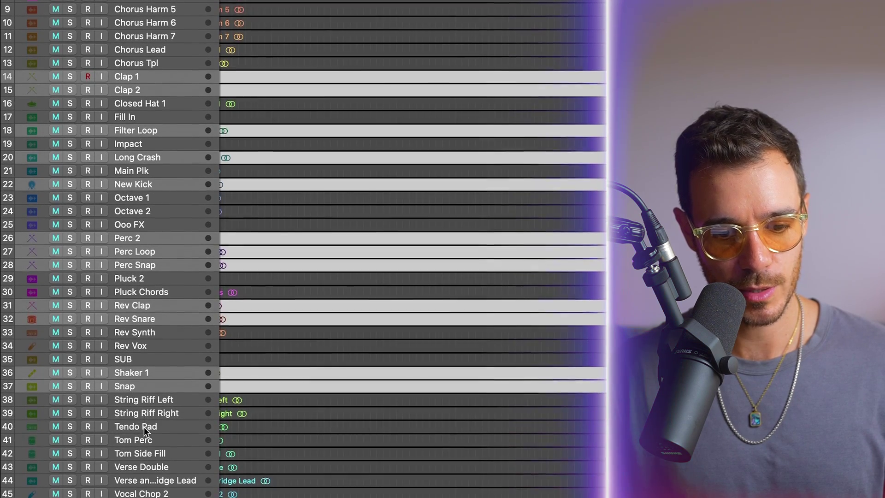
super+click(143, 447)
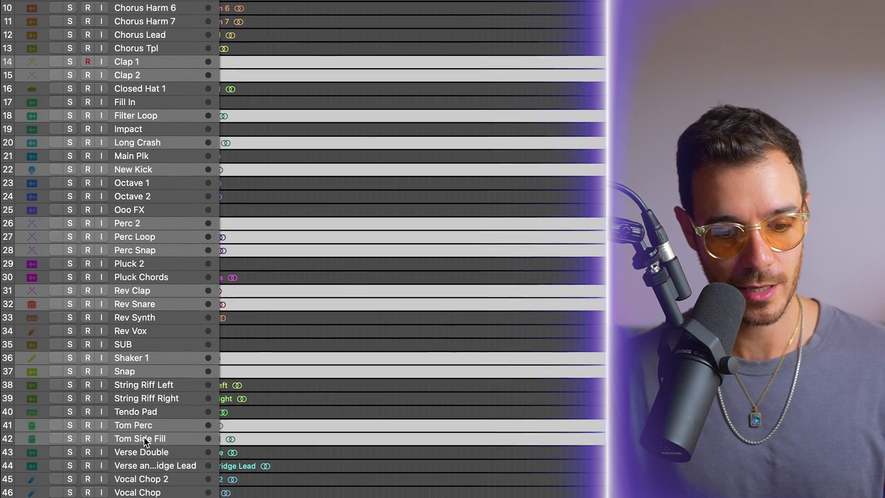
super+click(140, 109)
super+click(141, 96)
drag(140, 146, 143, 0)
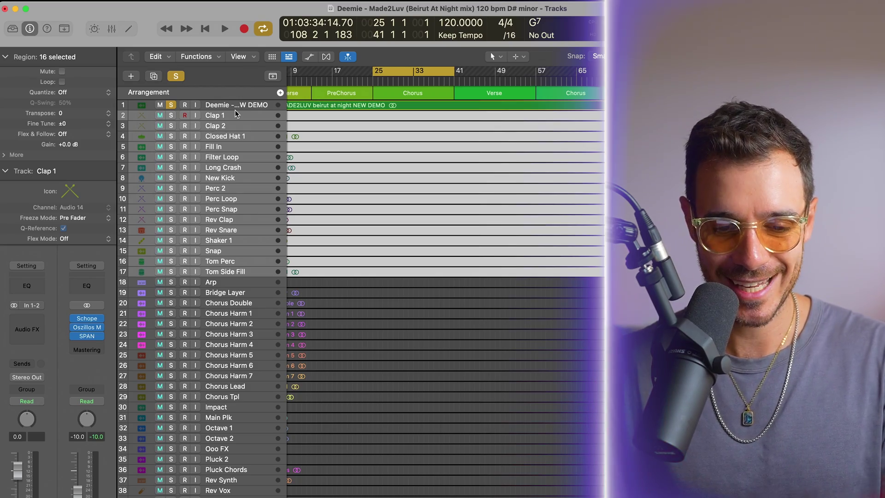
Step: Group the selected drum tracks into a summing stack and name it Drums
key(super+shift+d)
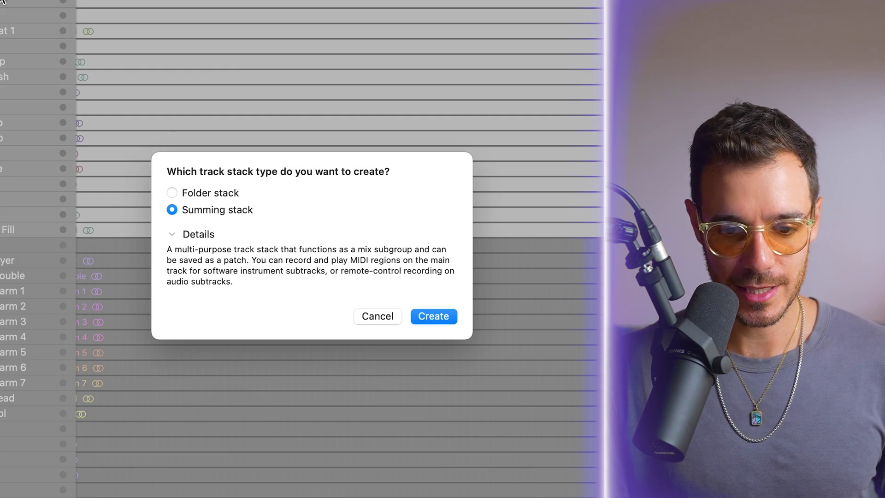
key(Return)
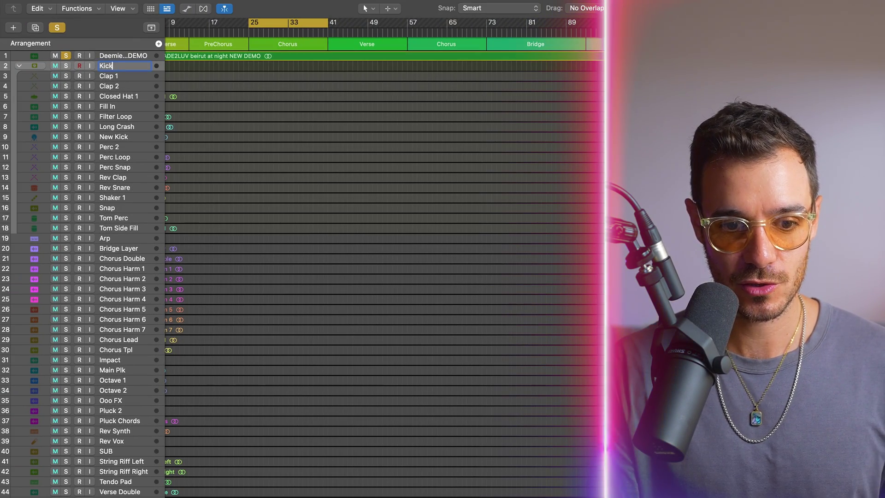
key(i)
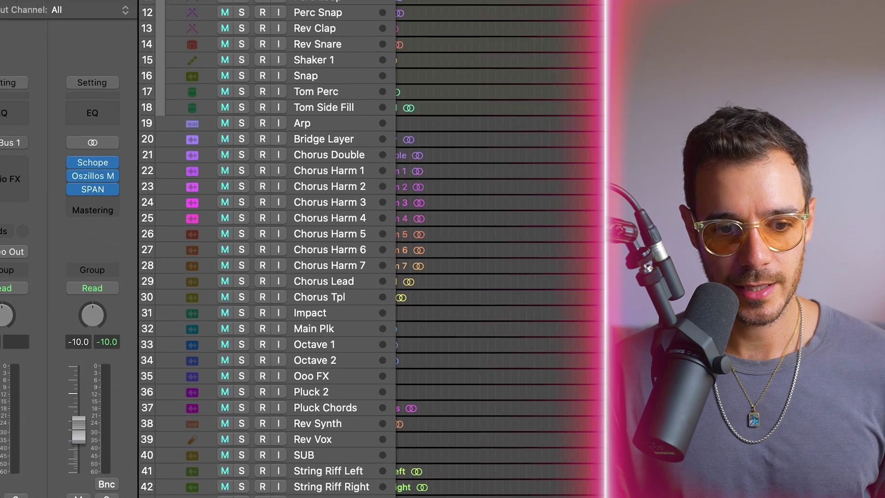
key(i)
click(20, 48)
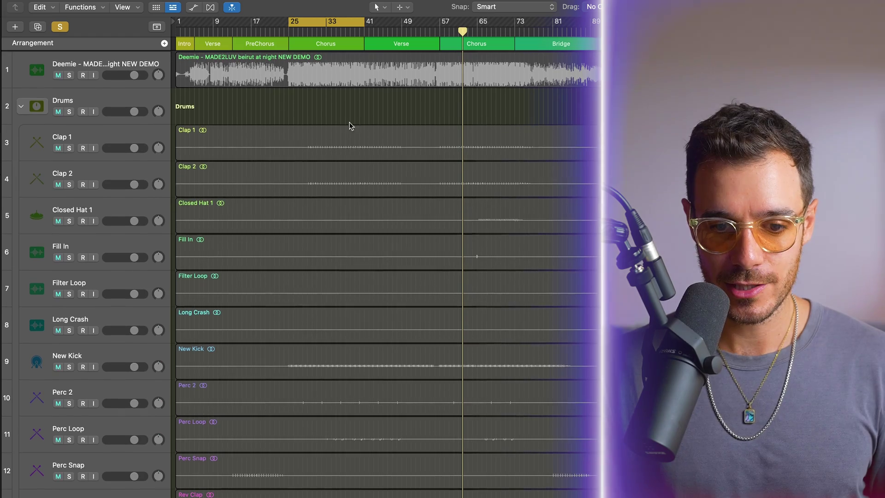
Step: Select the stem regions from Clap 1 down to Tendo Pad and turn on waveform zoom to enlarge their waveforms
drag(349, 125, 360, 312)
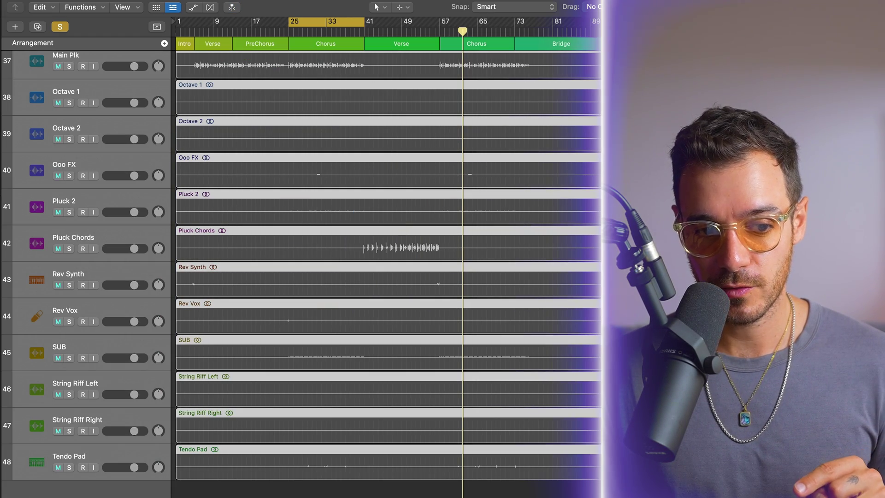
key(i)
key(z)
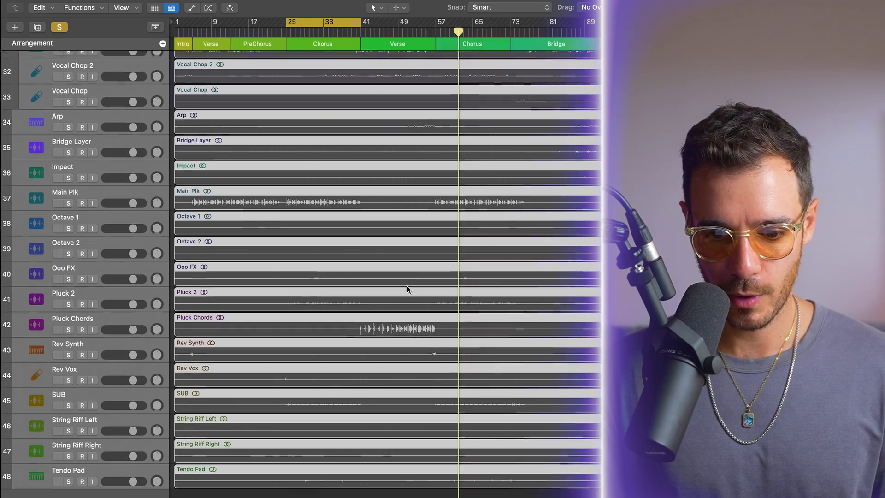
scroll(407, 287, up, 8)
scroll(407, 289, up, 10)
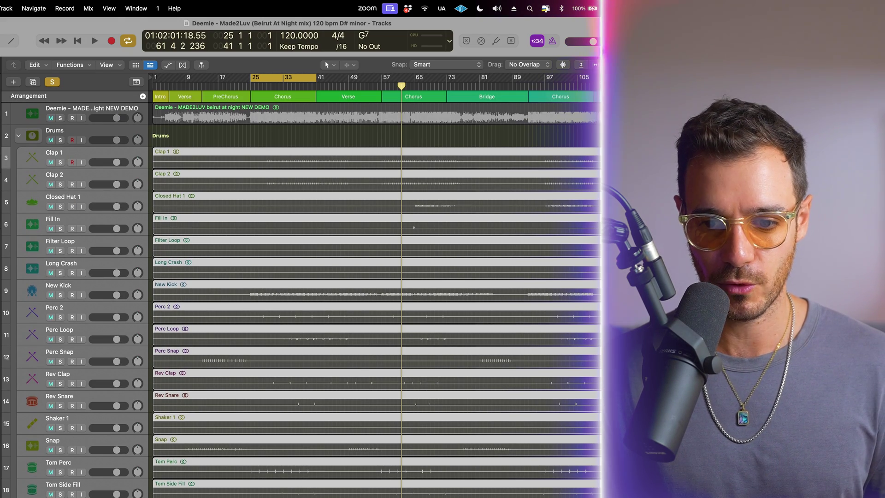
click(563, 65)
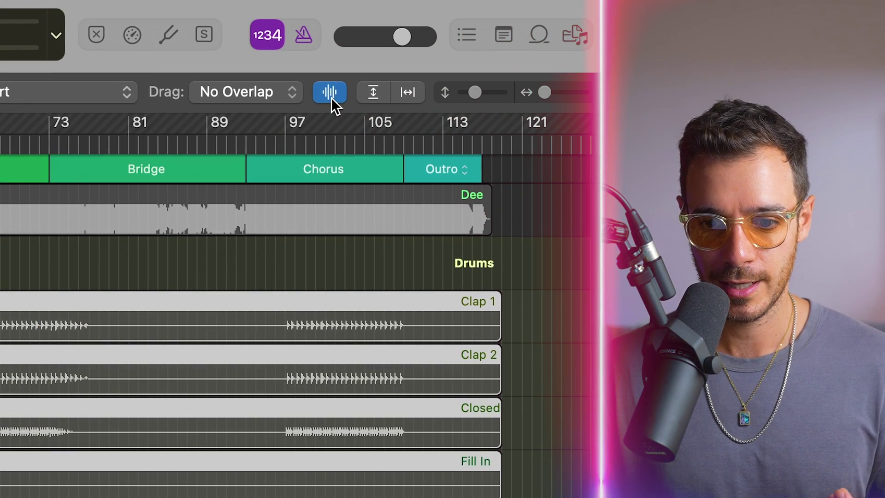
mouse_move(331, 98)
mouse_down()
mouse_move(333, 131)
mouse_move(333, 97)
mouse_up()
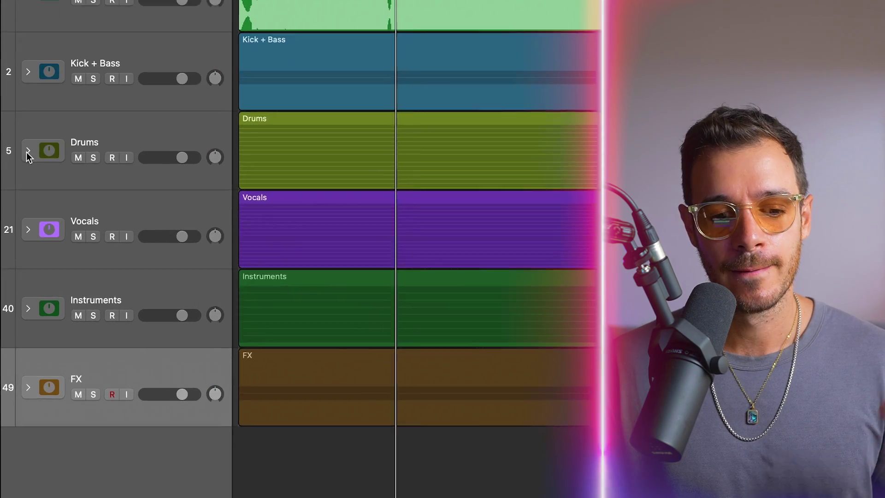
Step: Expand the Drums stack to look at its tracks and collapse it again
click(21, 236)
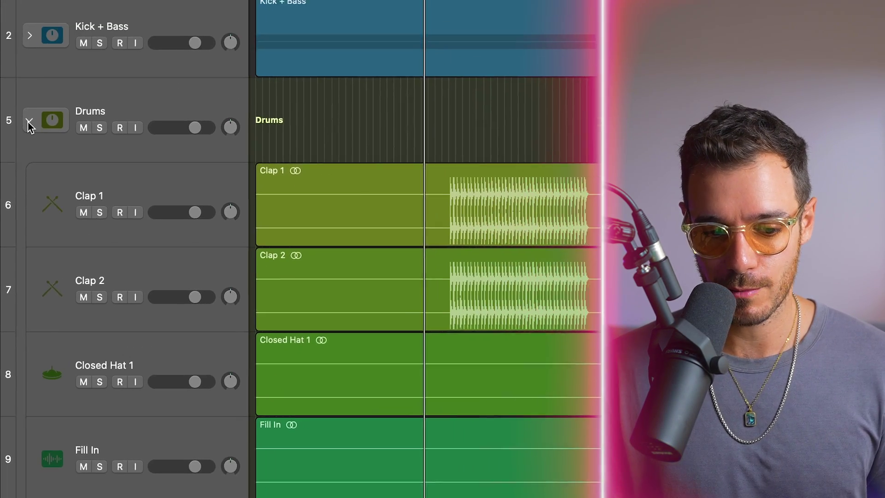
click(21, 236)
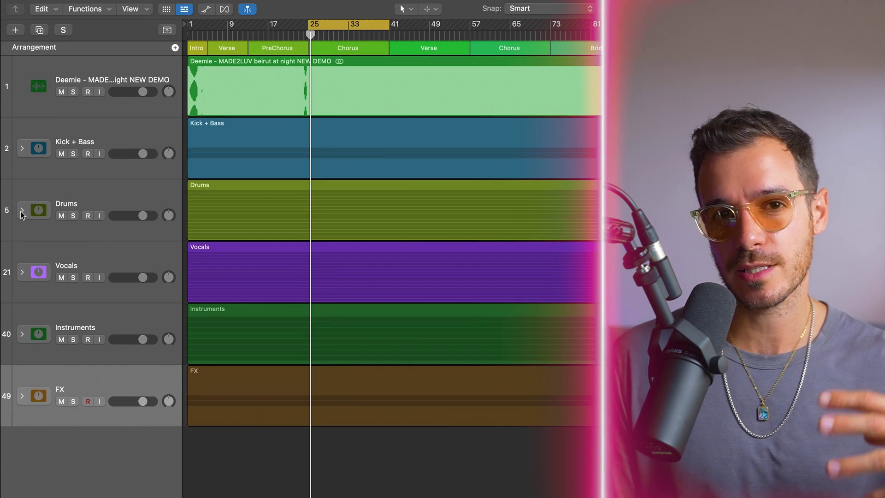
Step: Expand the FX stack to look at its Impact and Rev Vox tracks and collapse it again
click(22, 394)
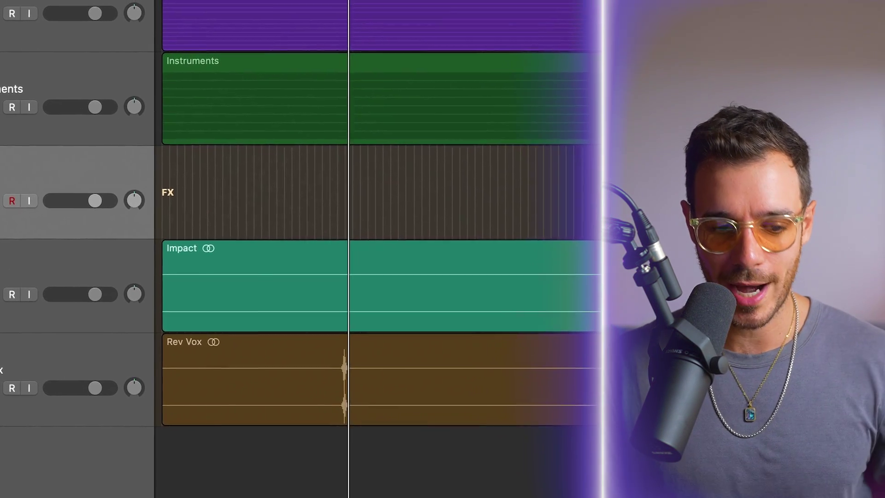
click(20, 359)
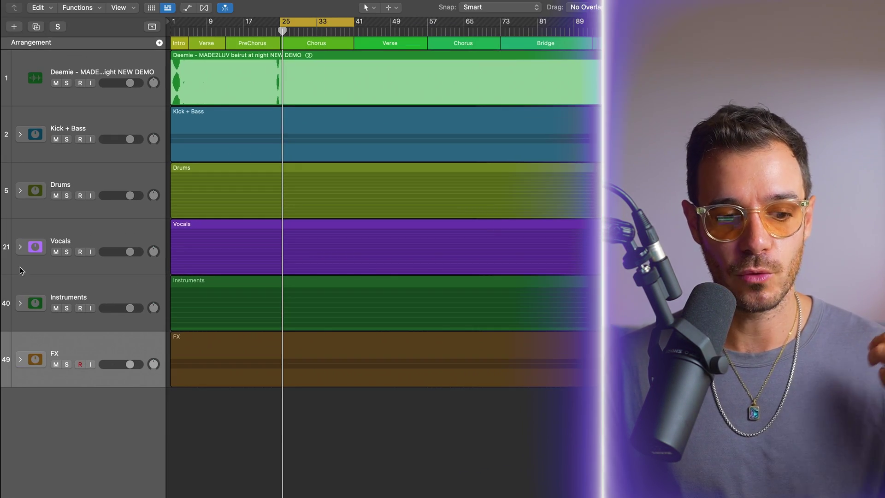
Step: Inside the Vocals stack, group Chorus Harm 1 to 4 into a nested summing stack named Chorus Harmonies
click(20, 247)
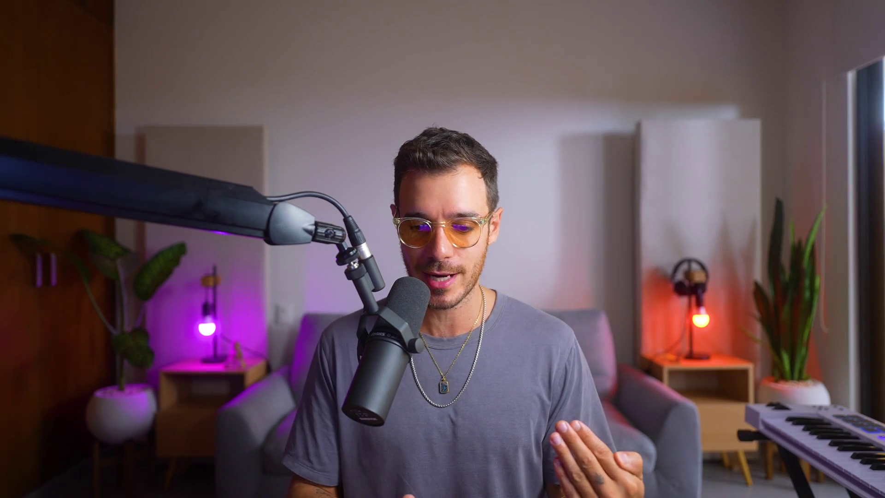
click(100, 286)
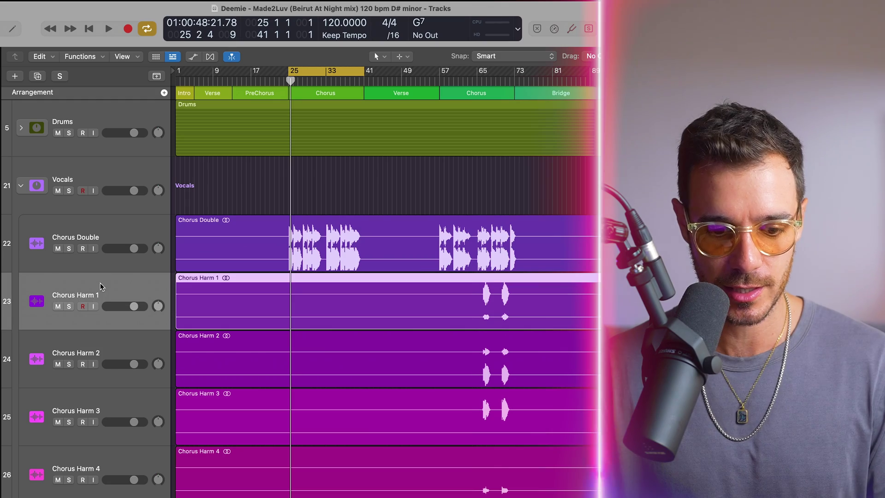
shift+click(86, 458)
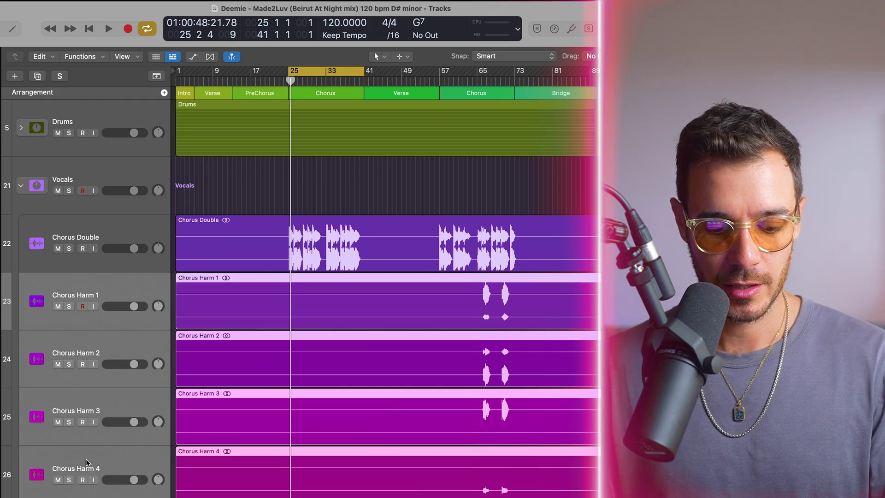
key(super+shift+d)
key(Return)
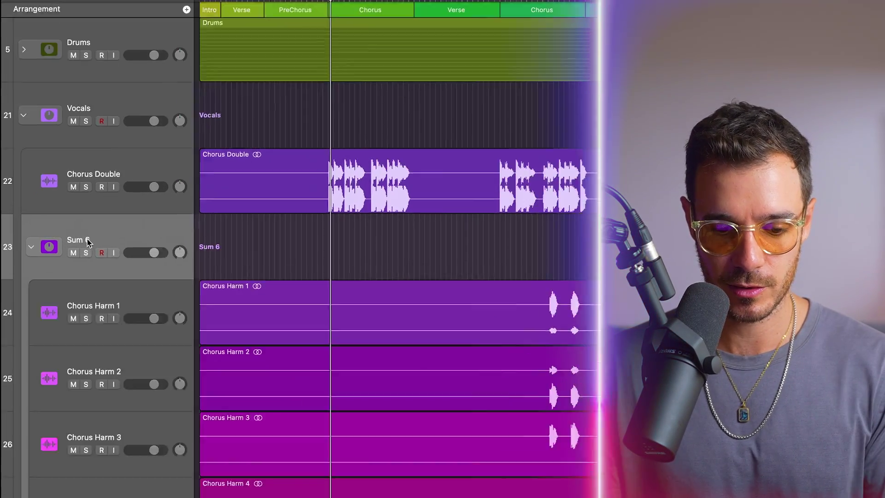
double_click(75, 240)
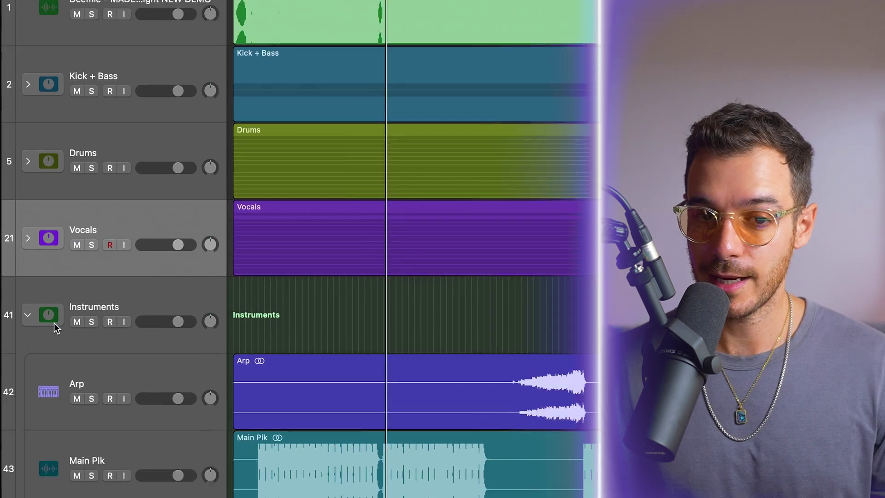
Step: Expand all the stacks, zoom the arrangement so every track and region fits in view, and clear the selection
scroll(45, 313, down, 5)
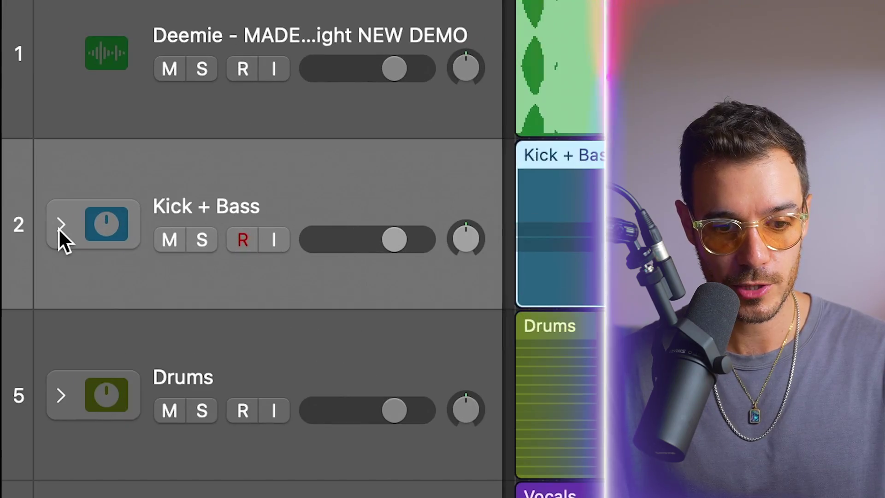
click(46, 194)
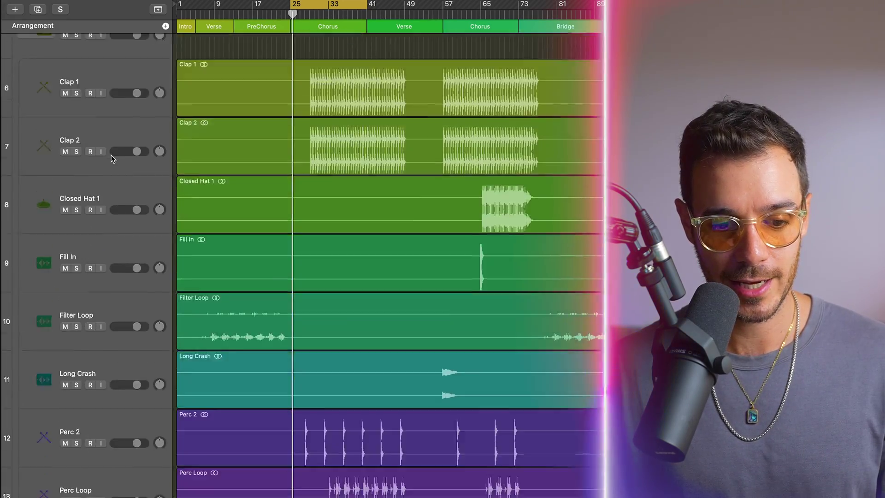
scroll(110, 159, down, 20)
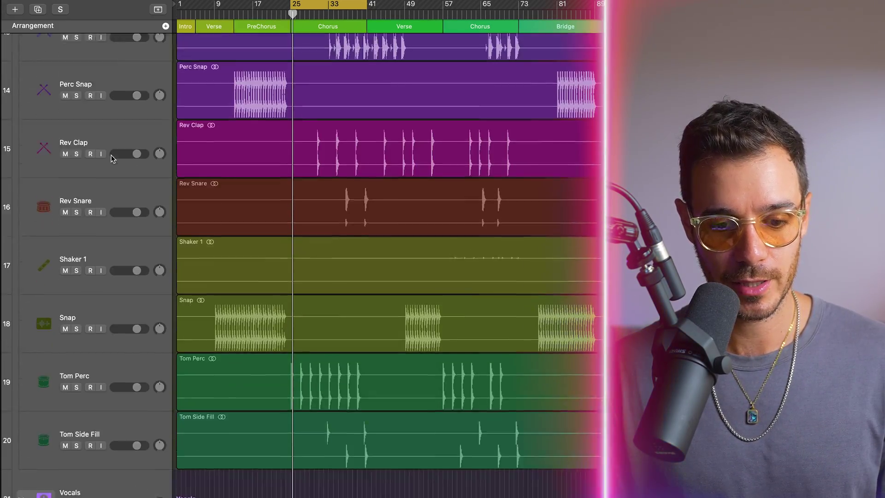
scroll(113, 158, down, 6)
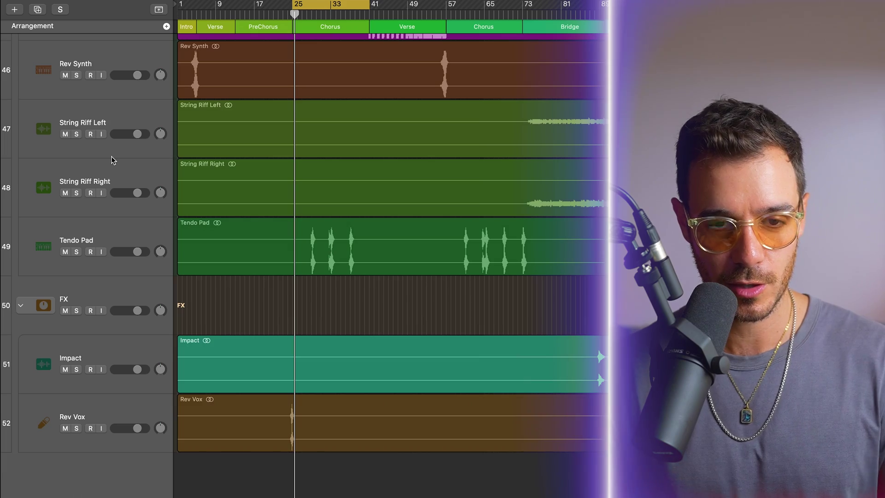
key(super+a)
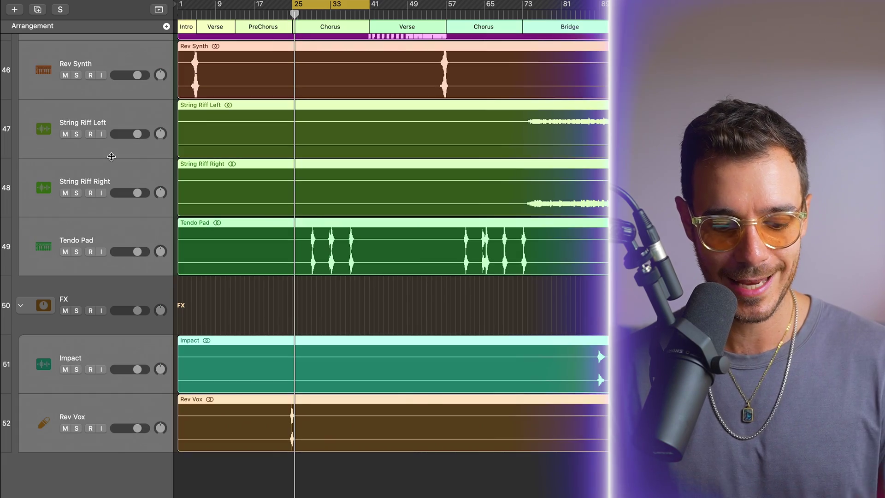
key(z)
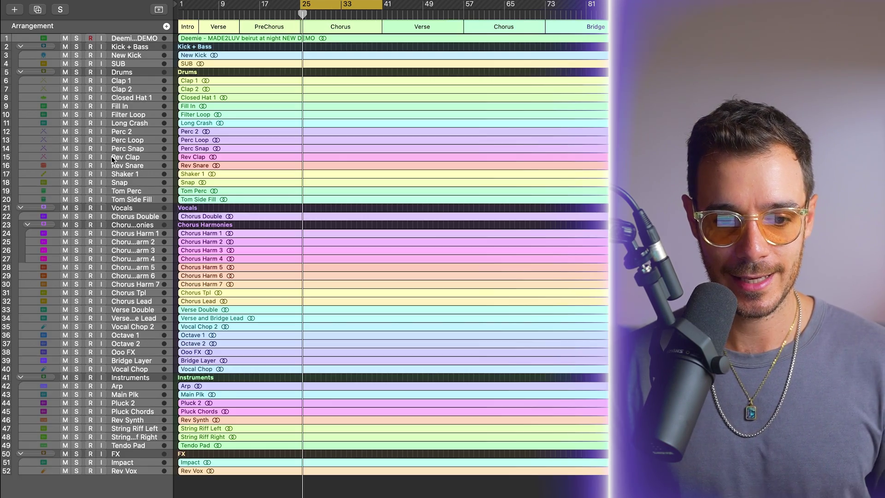
click(214, 209)
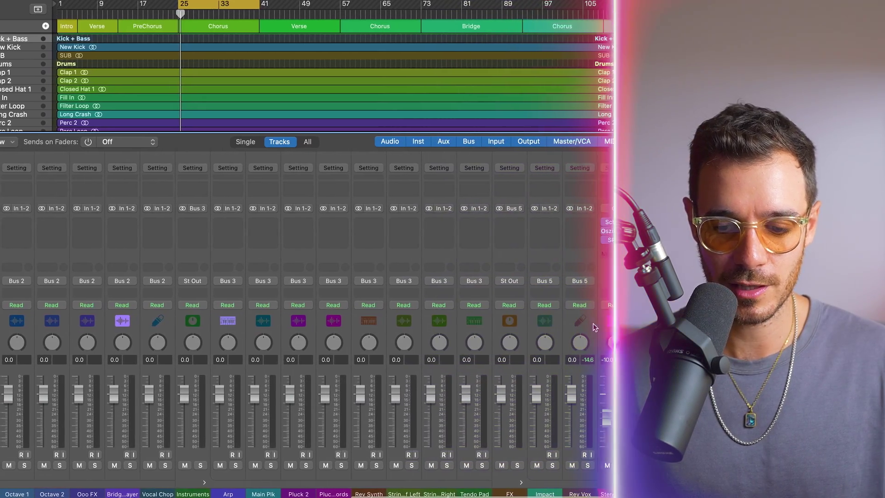
Step: In the mixer, select every channel except the demo and insert a stereo Pro-Q 3 on all of them
key(super+a)
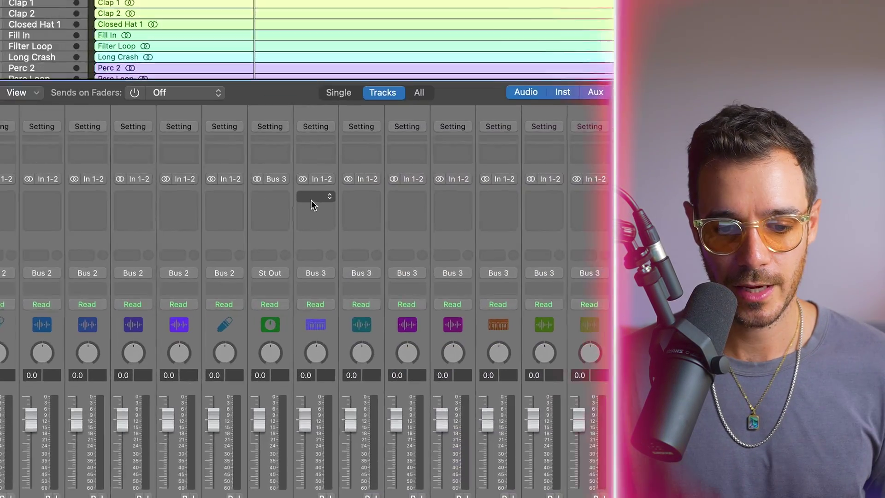
click(184, 226)
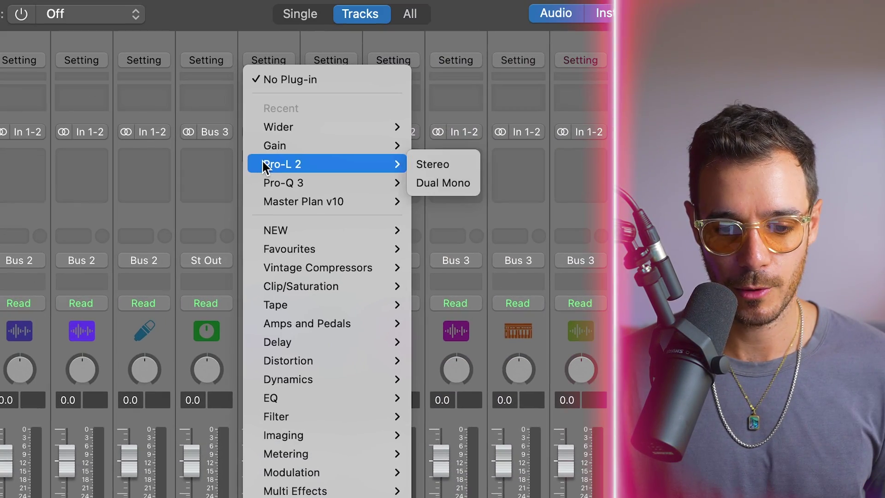
mouse_move(190, 274)
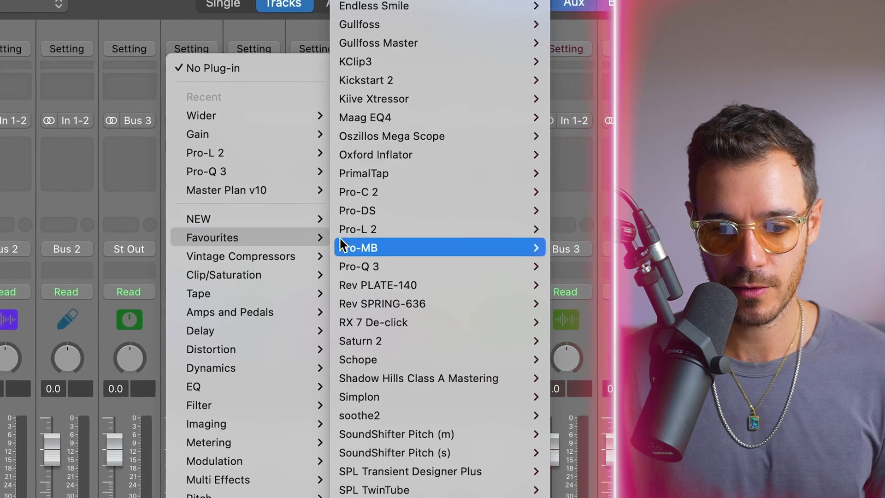
mouse_move(591, 283)
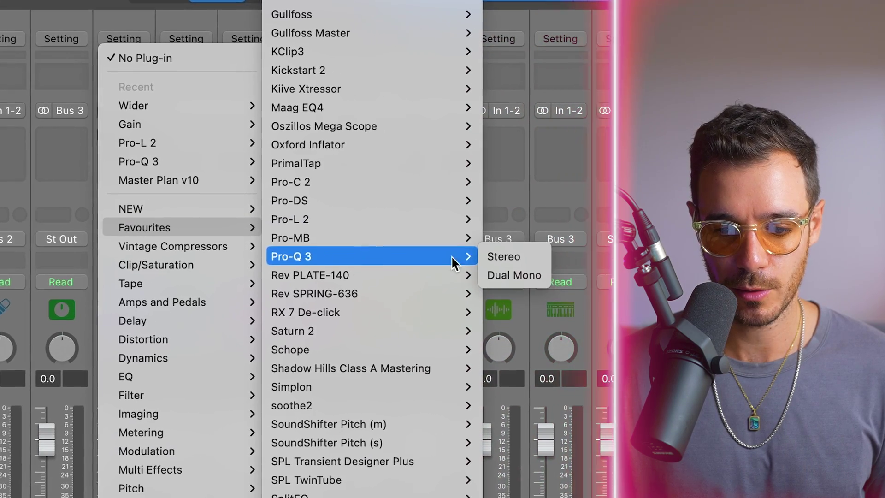
click(503, 256)
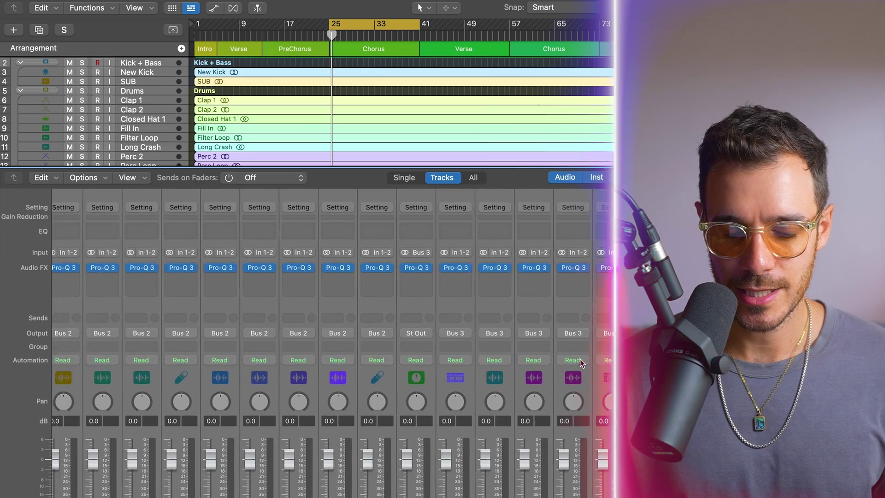
scroll(580, 360, left, 10)
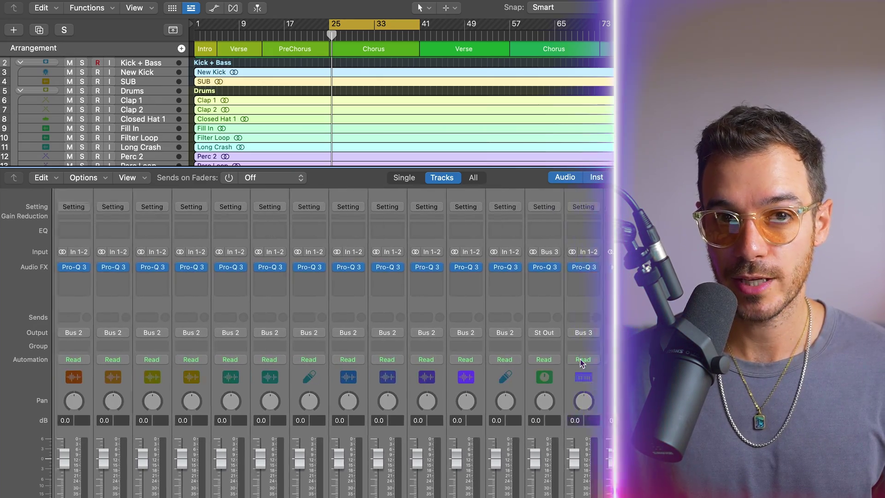
Step: Add SSL Native Channel Strip 2 after the Pro-Q 3 on all the selected channels
scroll(580, 360, right, 3)
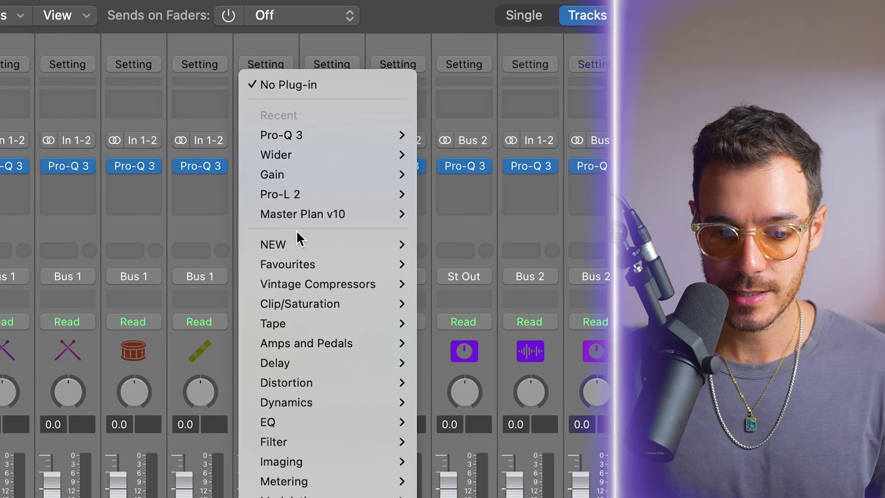
mouse_move(297, 242)
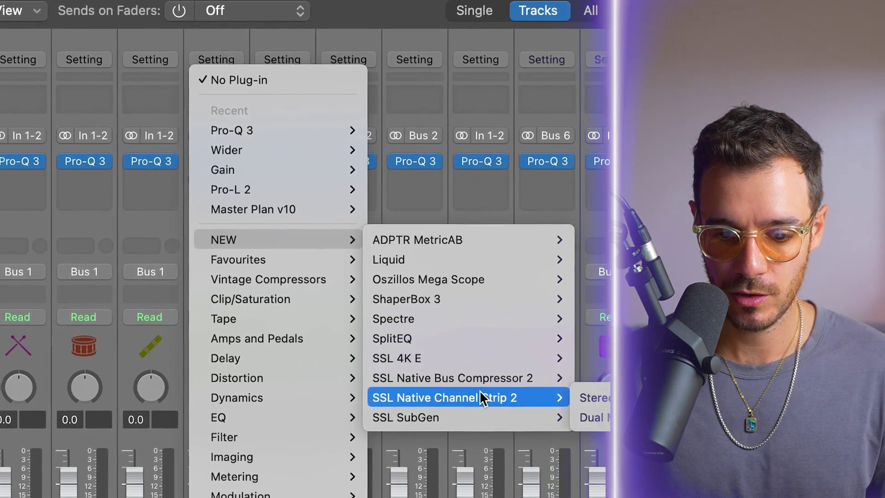
mouse_move(548, 399)
click(619, 397)
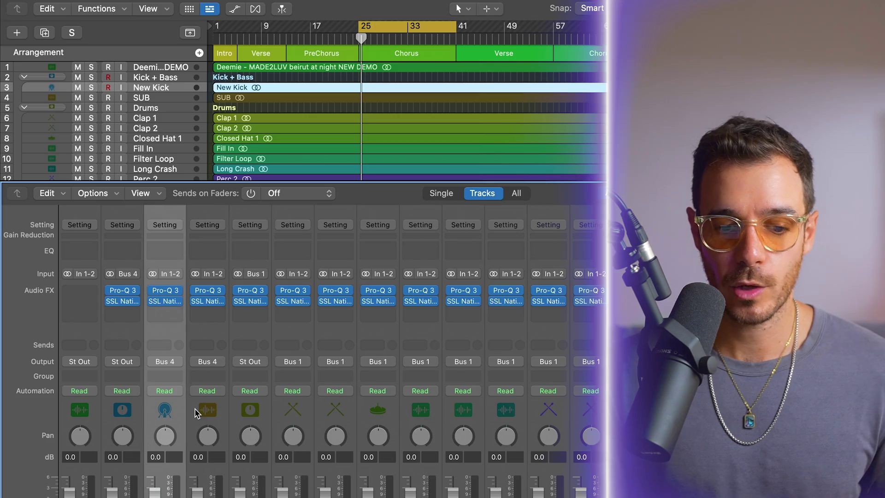
Step: Add a send to Bus 7 on the New Kick channel
click(166, 345)
mouse_move(175, 364)
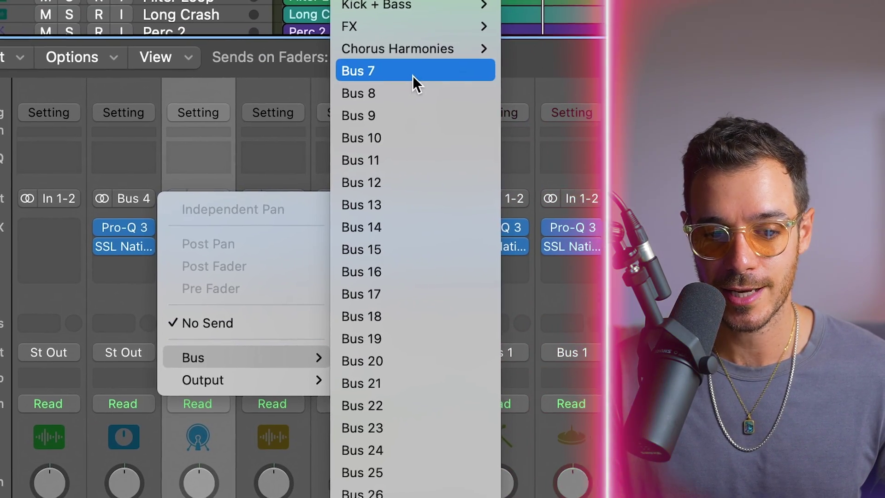
click(412, 76)
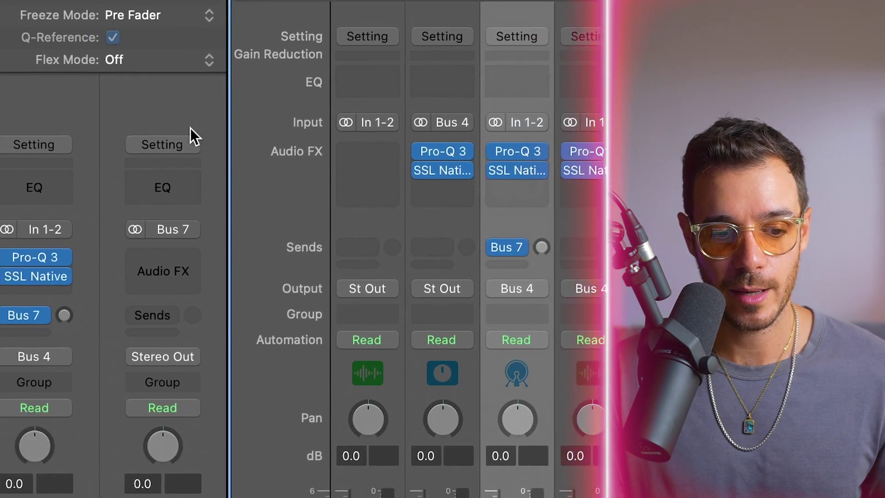
Step: Load the user channel strip setting Reverb - Kick Room on the Bus 7 aux channel
click(191, 141)
mouse_move(223, 497)
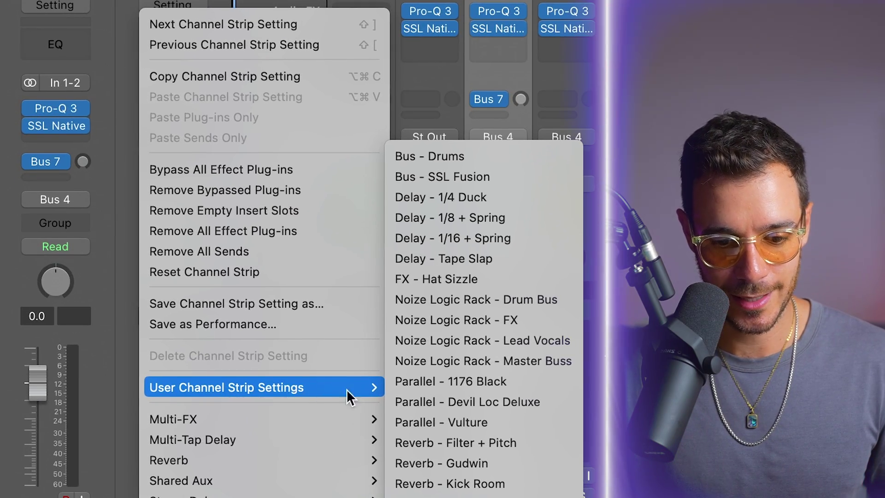
click(456, 482)
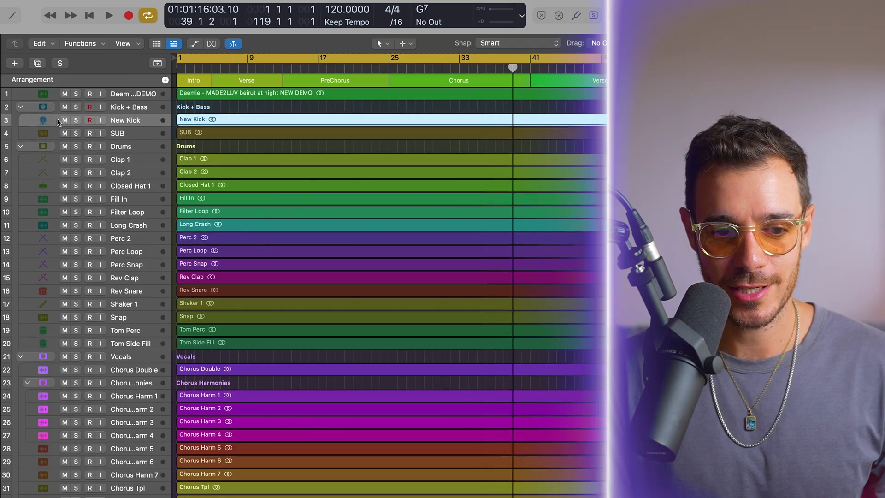
Step: Mute the tracks from Clap 1 downward, leaving New Kick and SUB audible, and unmute the drum tracks one at a time
drag(59, 138, 59, 259)
drag(118, 286, 118, 495)
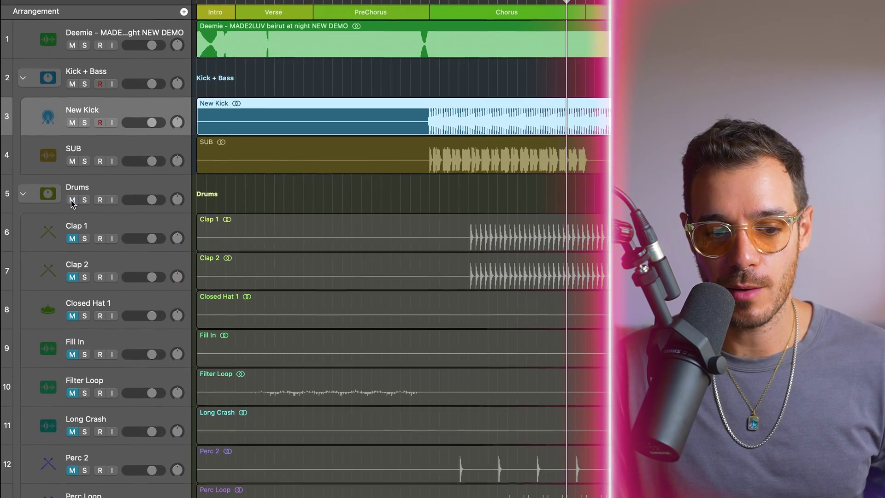
click(72, 206)
click(72, 245)
click(71, 283)
click(72, 296)
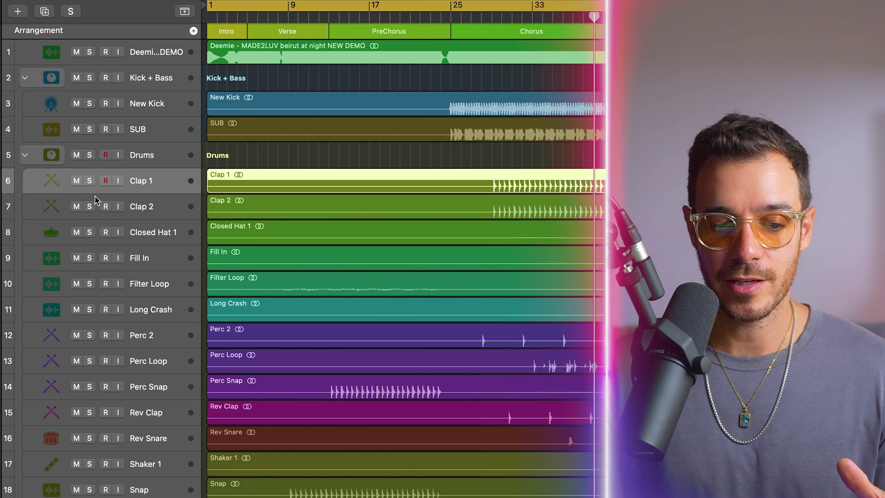
Step: Solo individual tracks in turn, starting with Clap 1, to check them in isolation
click(90, 181)
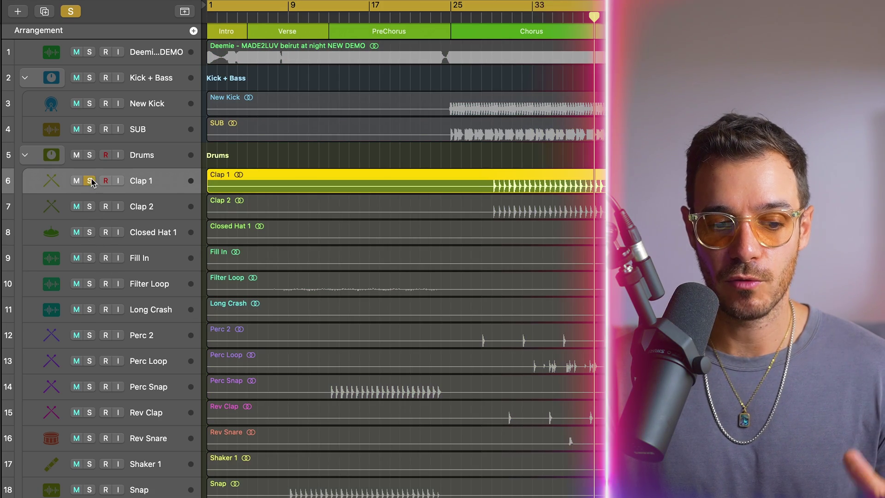
click(89, 258)
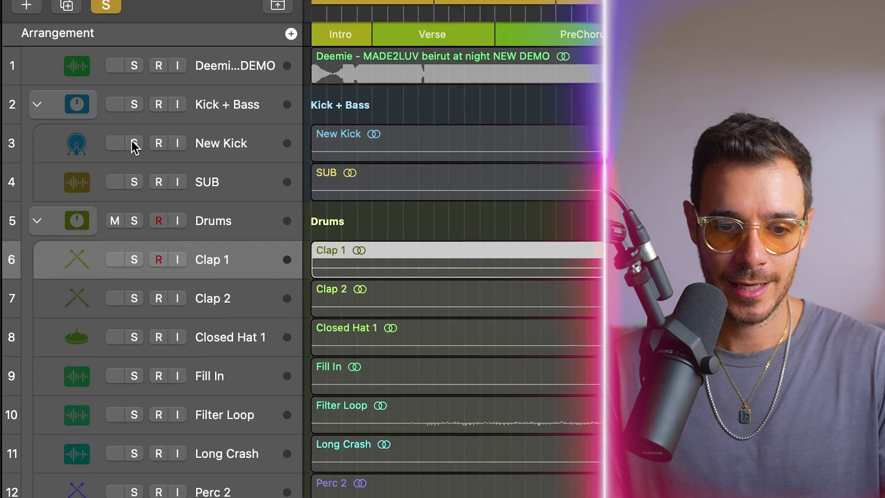
click(93, 127)
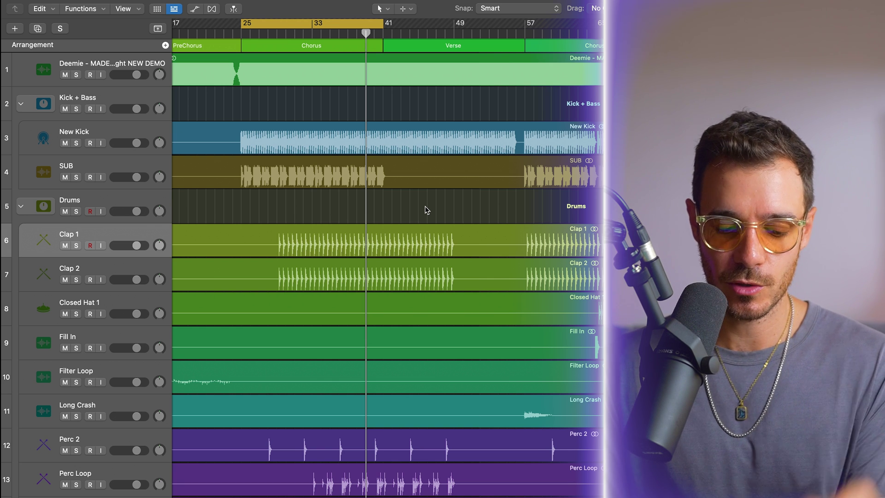
Step: Play the cycled Chorus section from bar 25 briefly, and stop playback
key(space)
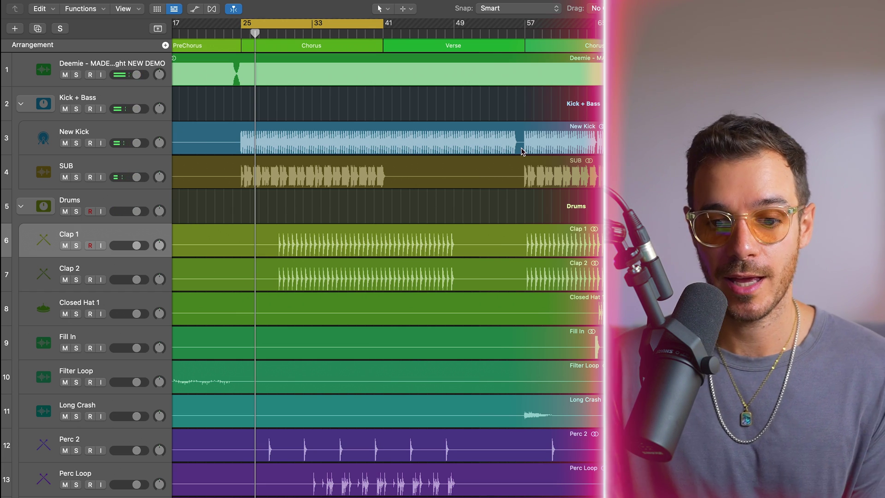
key(space)
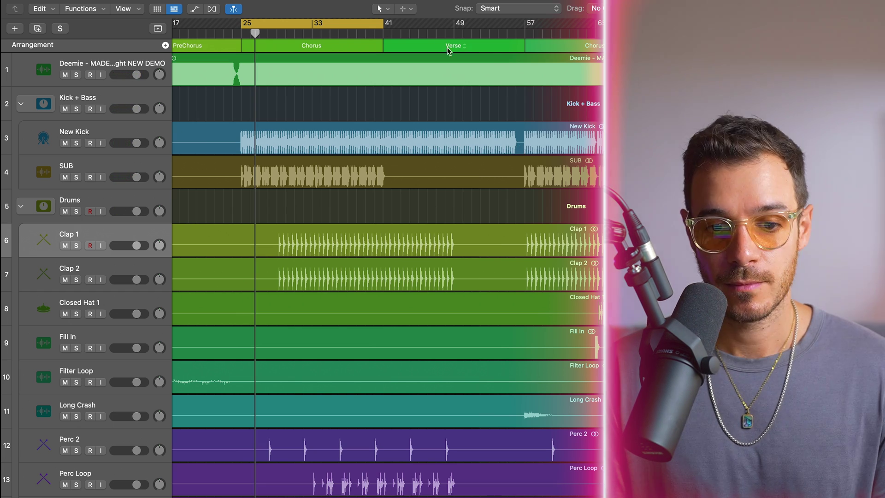
Step: Choose the Marquee Tool as the alternate tool and marquee-select passages on the New Kick and SUB tracks
click(405, 8)
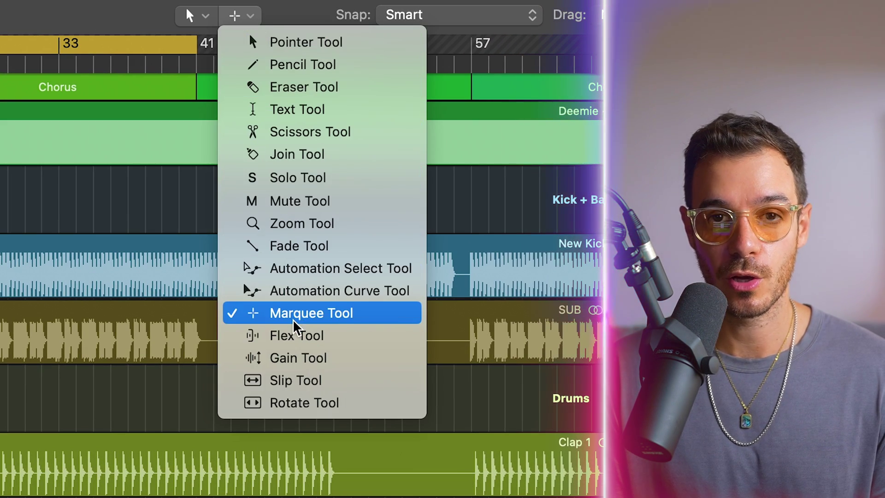
click(294, 321)
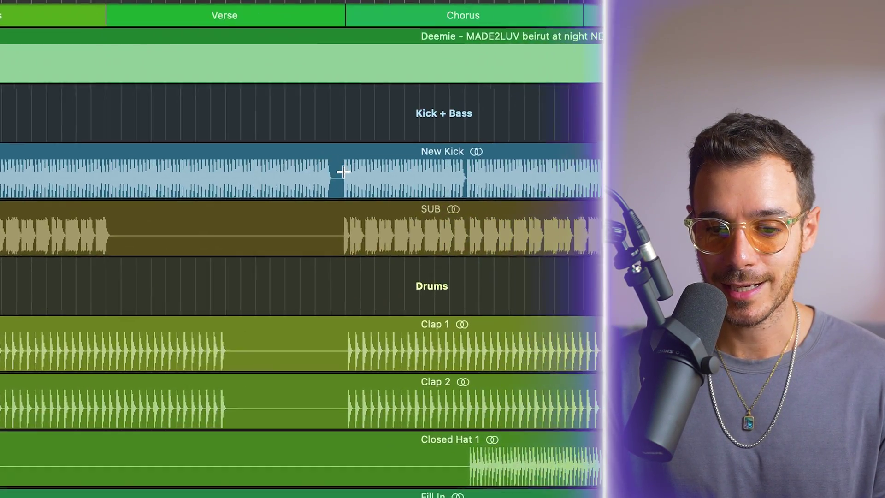
drag(524, 162, 587, 189)
drag(391, 232, 493, 254)
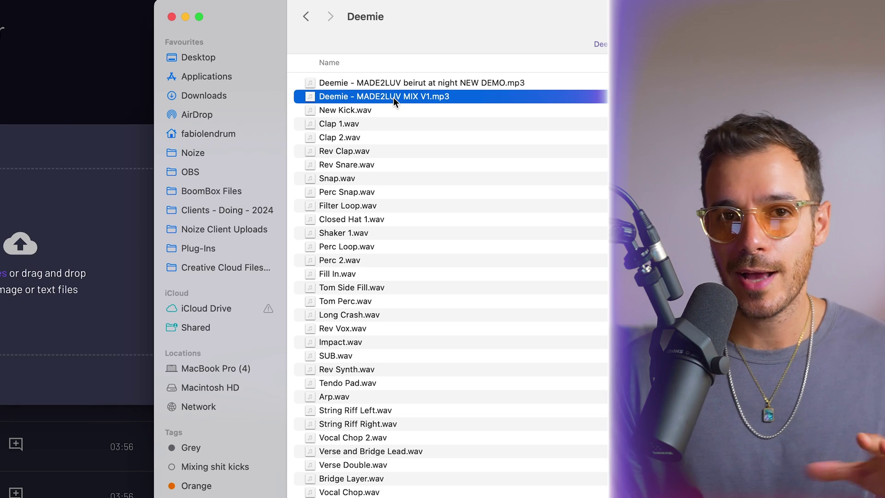
Step: Switch to Boombox and upload Deemie - MADE2LUV MIX V1.mp3 from the Deemie folder to the Made2Luv project
drag(394, 98, 137, 198)
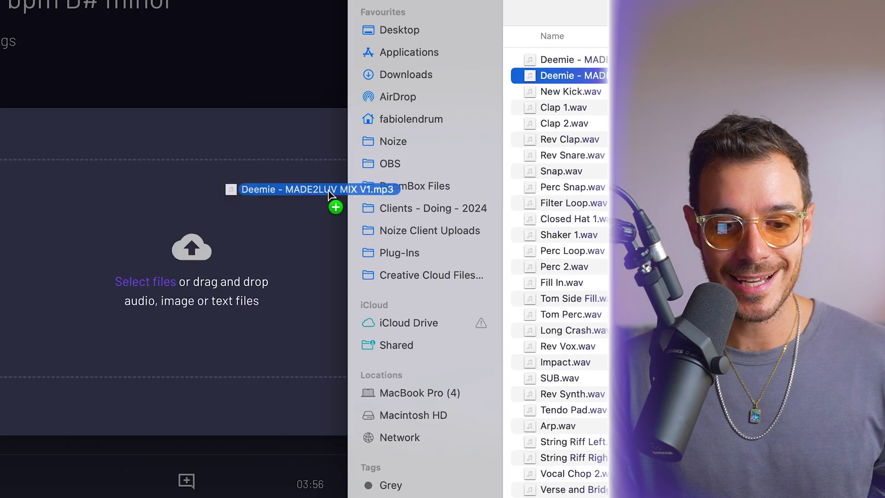
drag(328, 193, 166, 277)
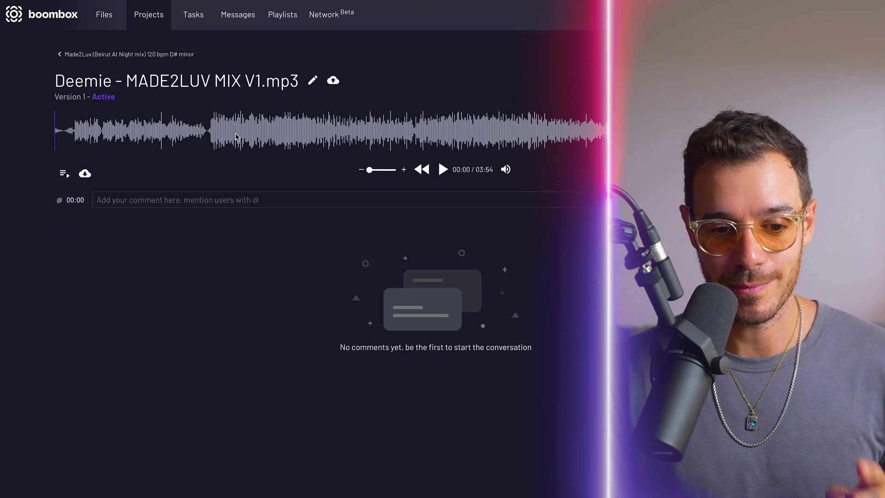
Step: Write a comment at 00:55 of the uploaded mix reading "Really love the vocals here do you like the delay I ad"
click(236, 135)
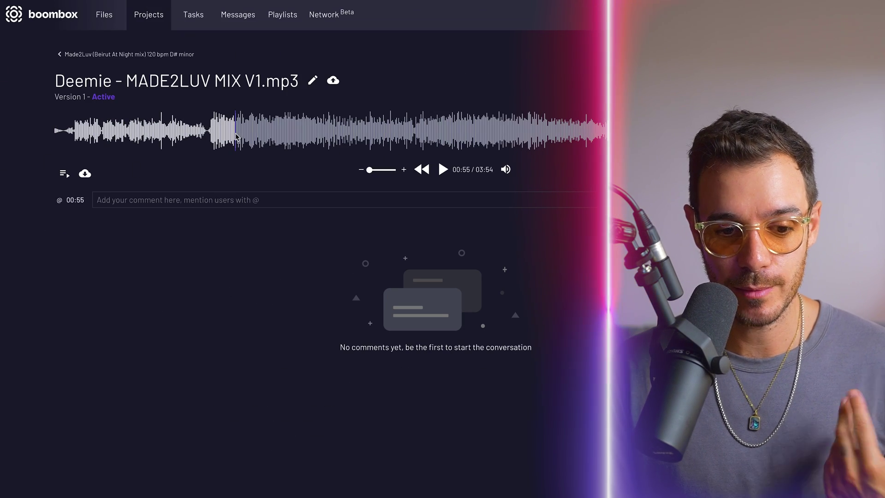
click(208, 196)
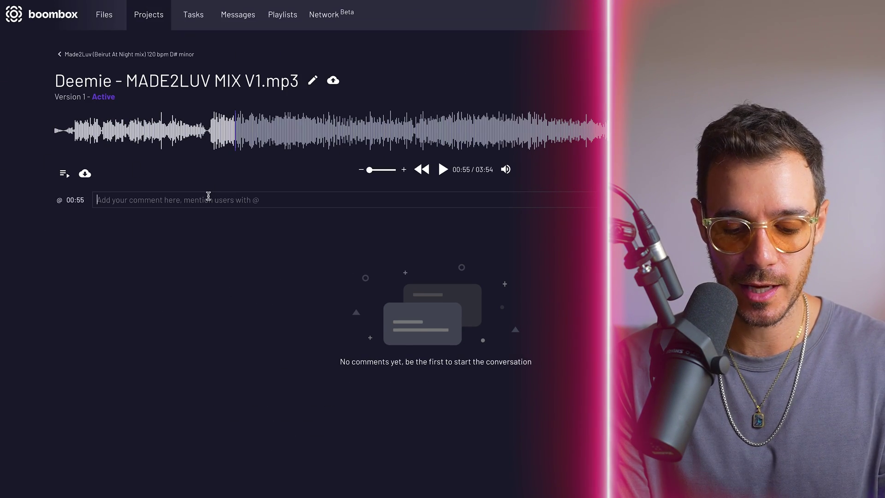
text(Really love the voc)
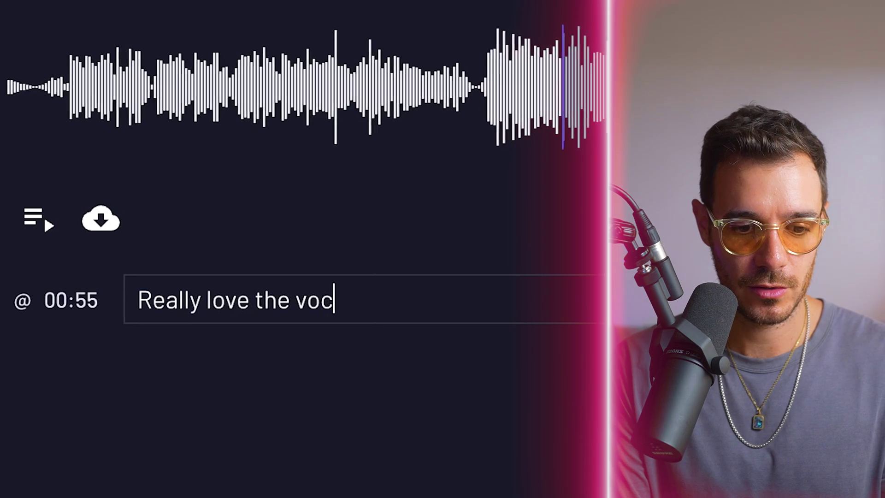
text(als here do you)
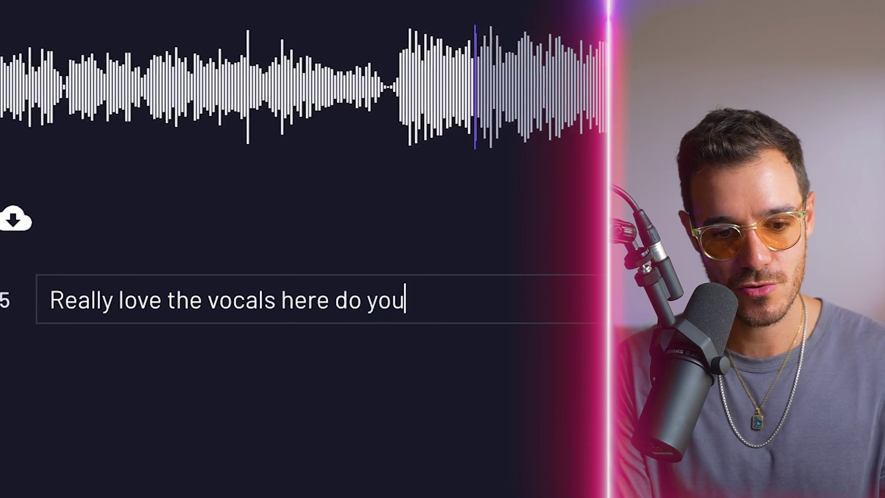
text( like the delay )
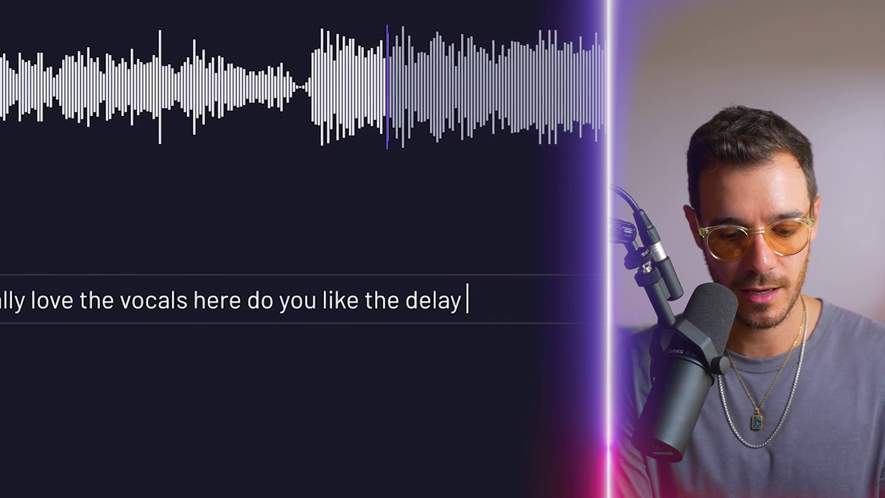
text(I ad)
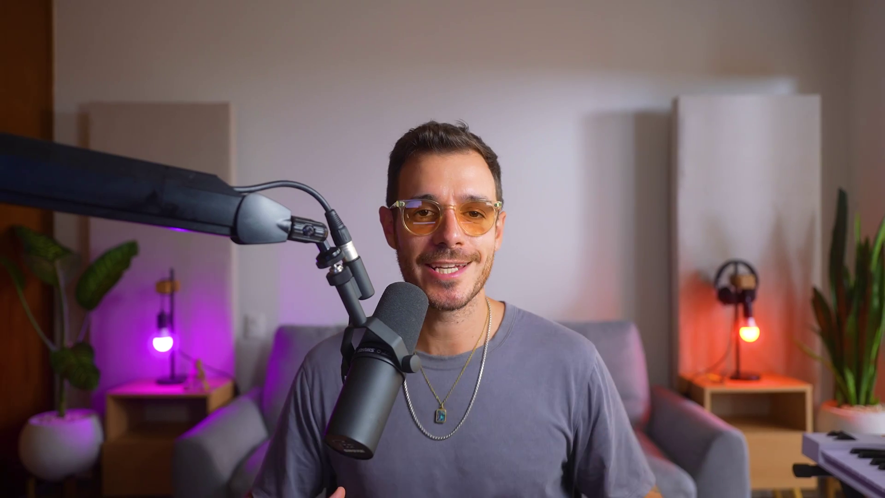